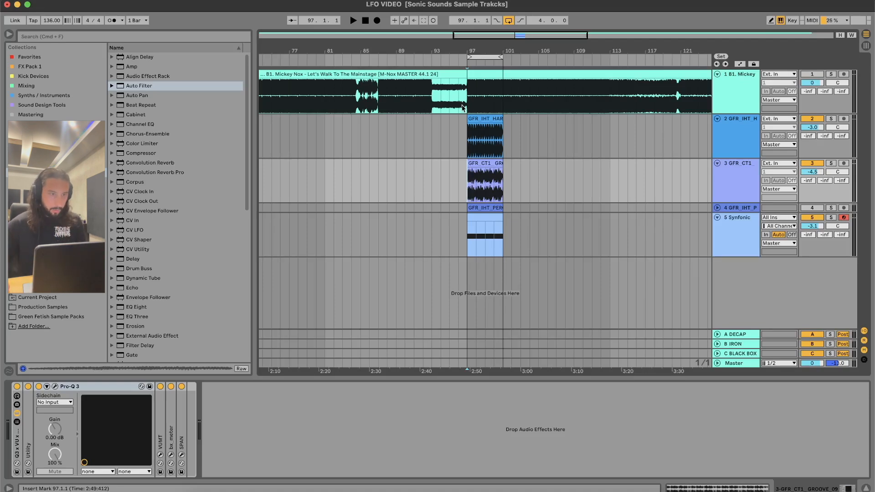
Solo track 1 and audition its reference song from bar 93 and from bar 97, with the loop temporarily off.
left_click(830, 74)
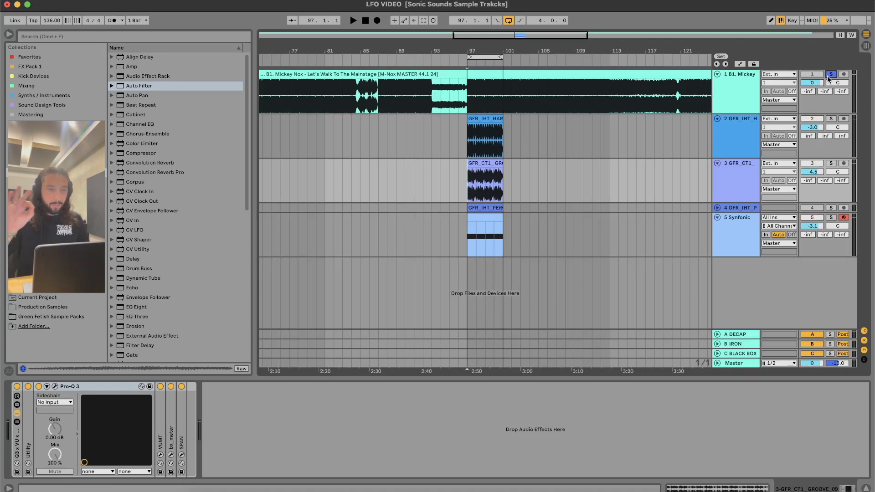
left_click(435, 98)
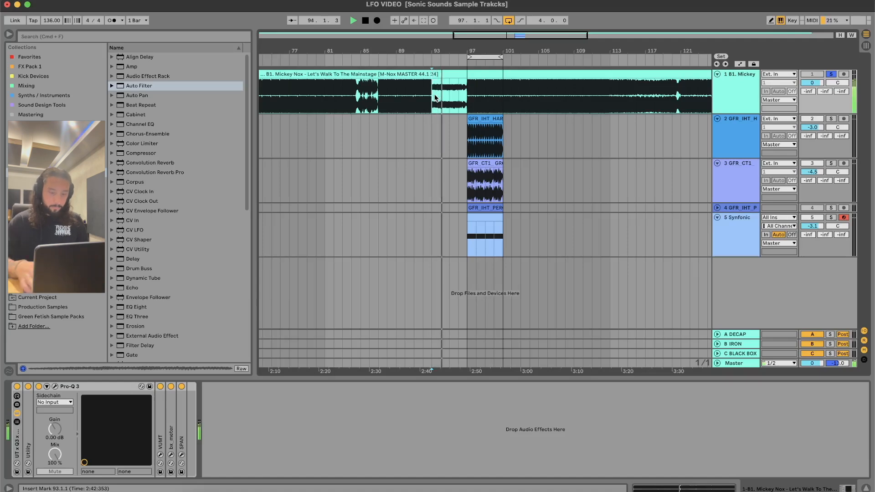
left_click(464, 96)
key("plus")
key("plus")
key("super+l")
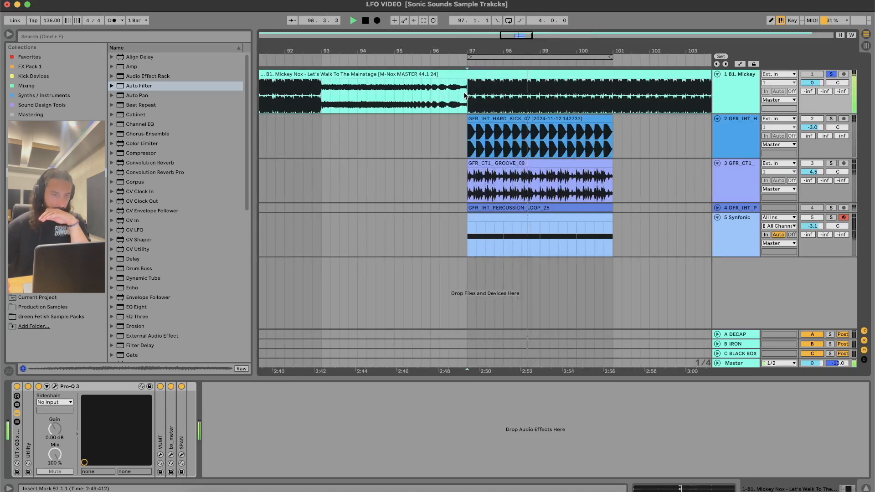
left_click(547, 117)
key("super+l")
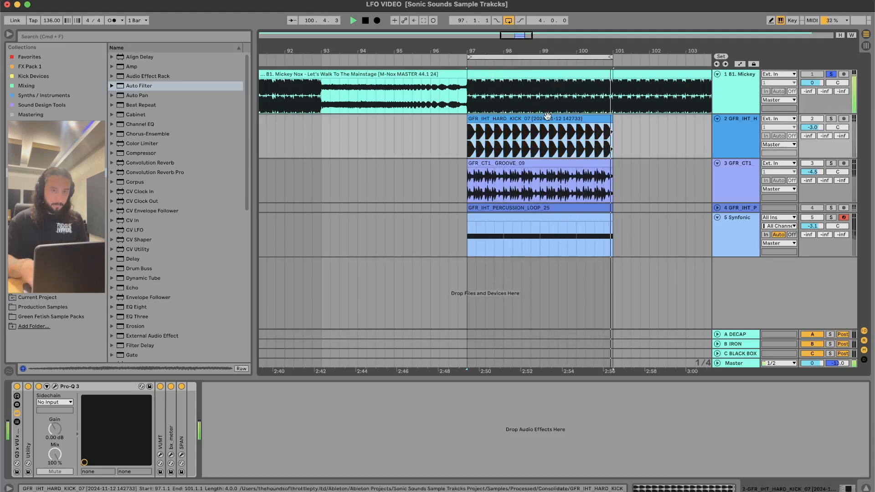
key("space")
Audition the reference track from bar 115 and from around bar 125.
left_click_drag(462, 51, 462, 9)
left_click(570, 136)
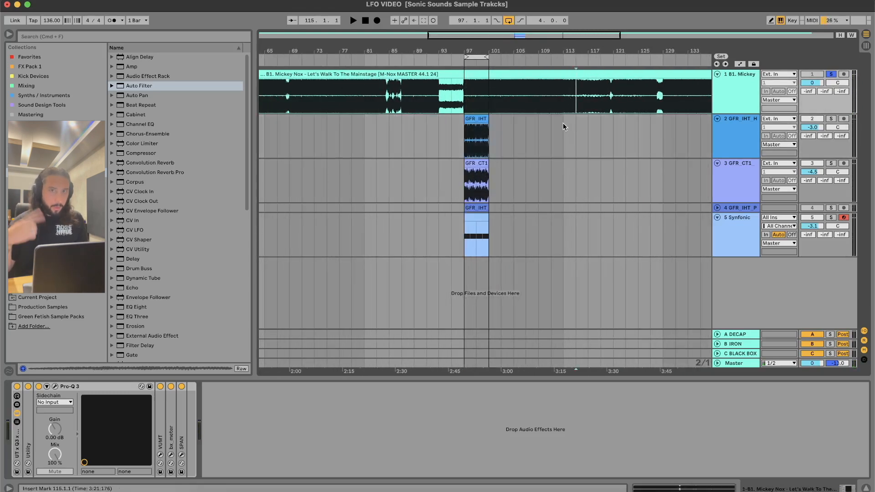
key("space")
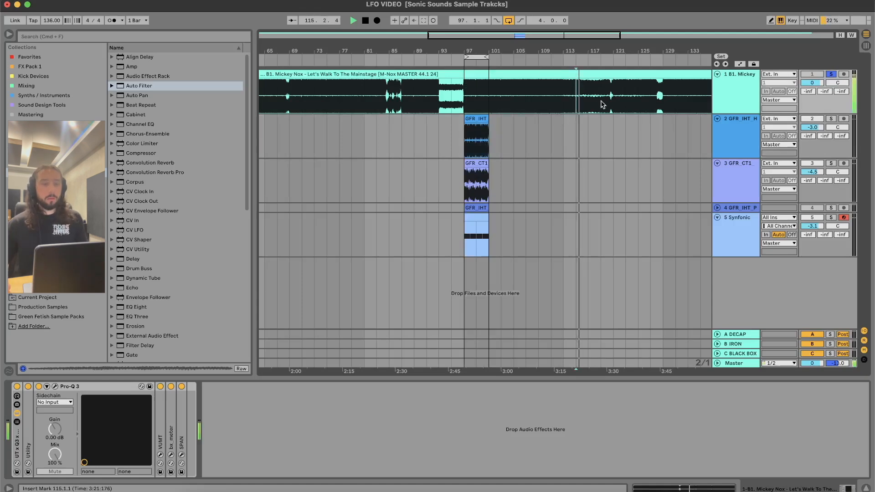
key("space")
left_click(648, 98)
key("space")
Audition the reference track further on, from bar 129 and from bar 145.
scroll(648, 98, "right", 5)
key("space")
left_click(462, 100)
key("space")
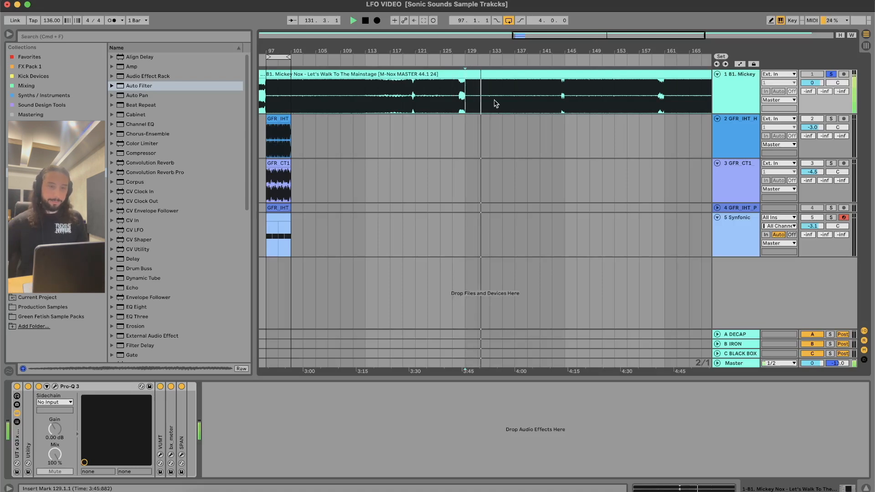
left_click(563, 98)
scroll(563, 98, "left", 5)
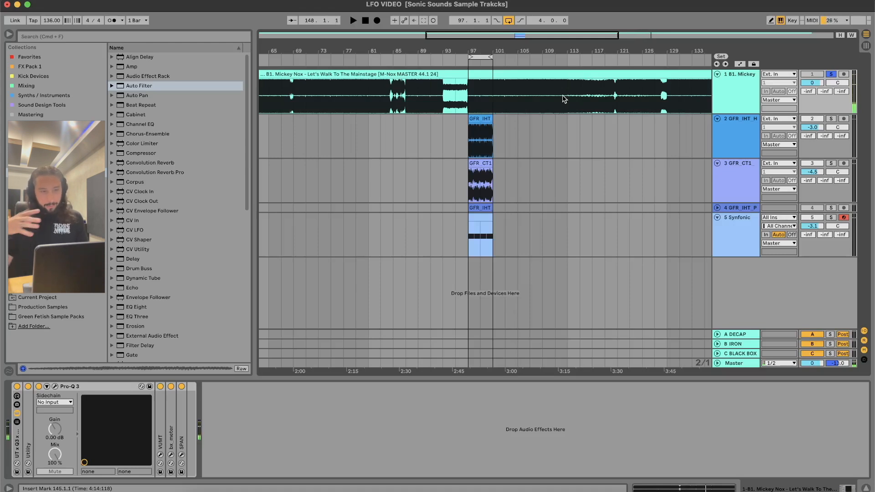
Audition the earlier part of the reference track from bar 59 and across bars 49 to 55.
scroll(563, 99, "left", 3)
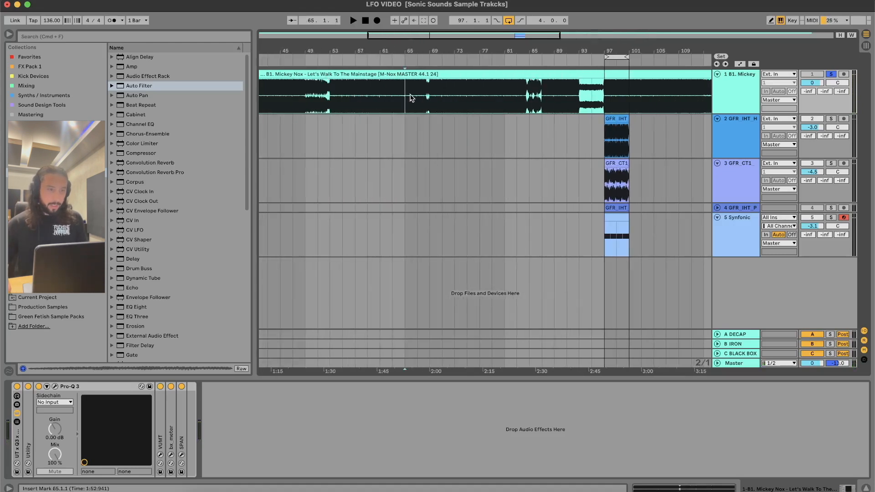
scroll(413, 97, "left", 3)
left_click(470, 100)
key("space")
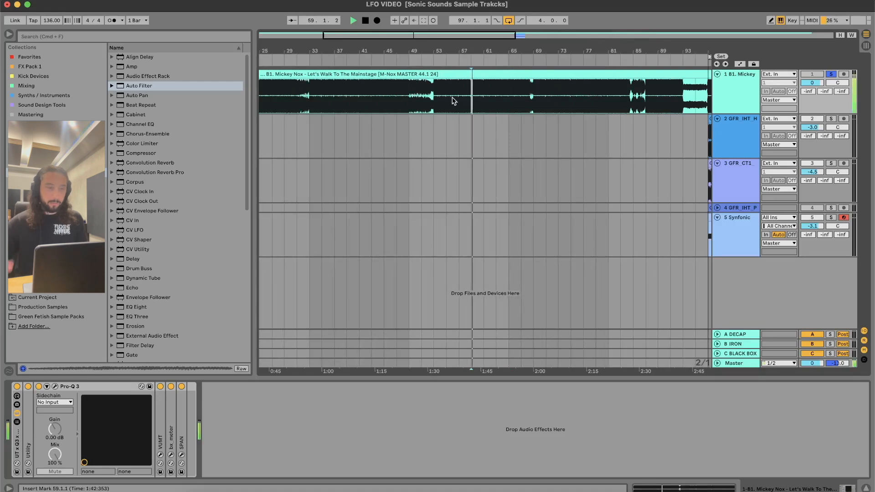
left_click(405, 101)
key("space")
key("space")
left_click_drag(449, 99, 412, 102)
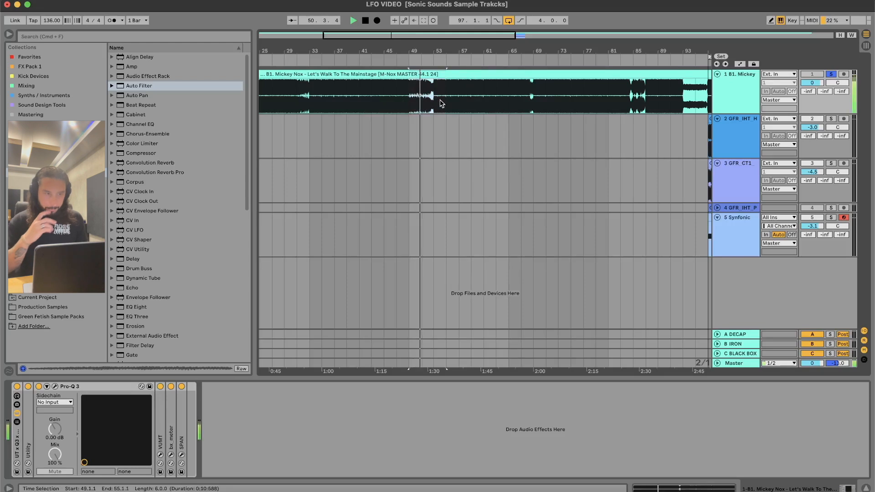
Audition the reference track from bar 55, around bar 66 and bar 71, and stop playback.
left_click(447, 102)
key("space")
key("space")
left_click(519, 101)
key("space")
key("space")
left_click(550, 98)
key("space")
key("space")
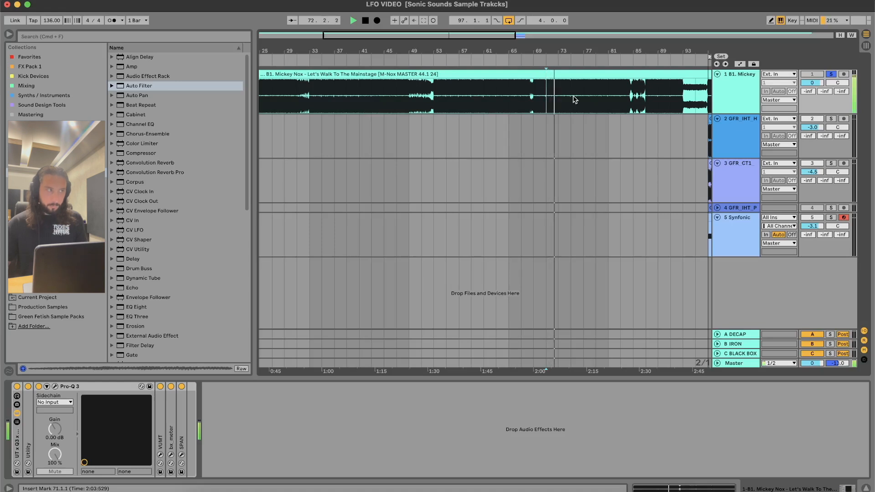
key("space")
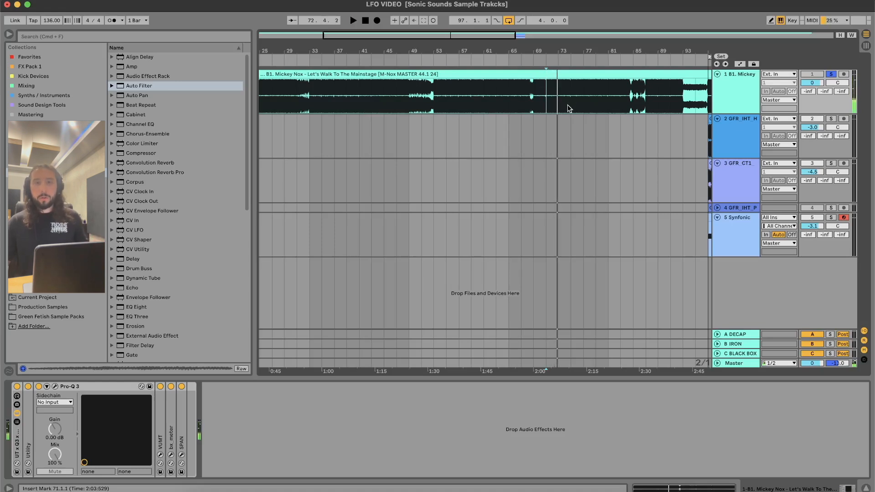
Select the Synfonic clip at bars 97 to 101 and switch off the Auto Filter and LFO on its track.
scroll(582, 142, "right", 10)
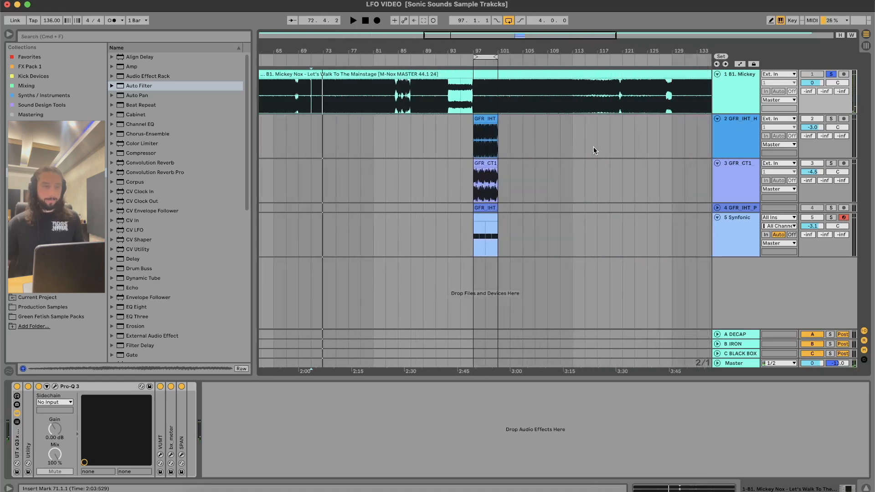
left_click(478, 145)
scroll(478, 145, "up", 3)
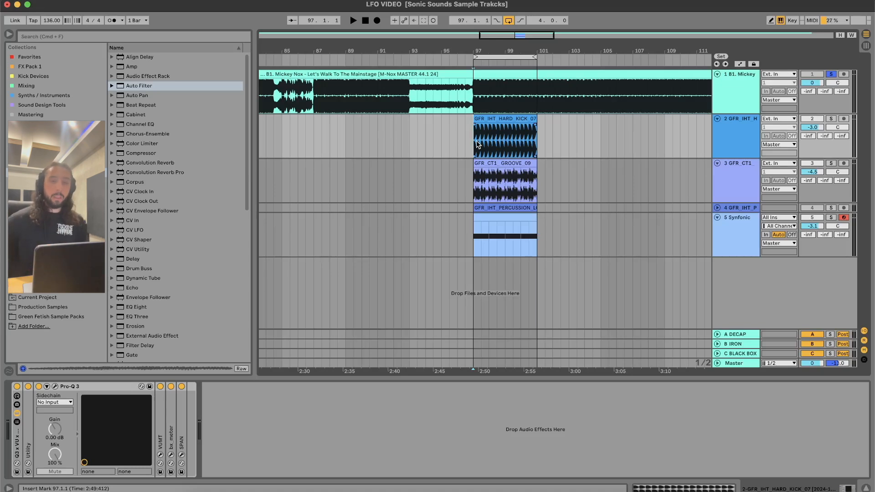
left_click(427, 99)
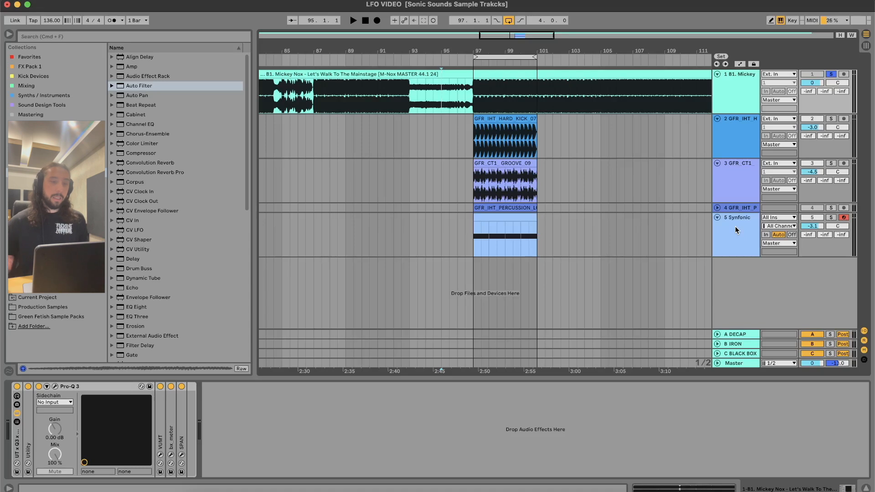
left_click(484, 223)
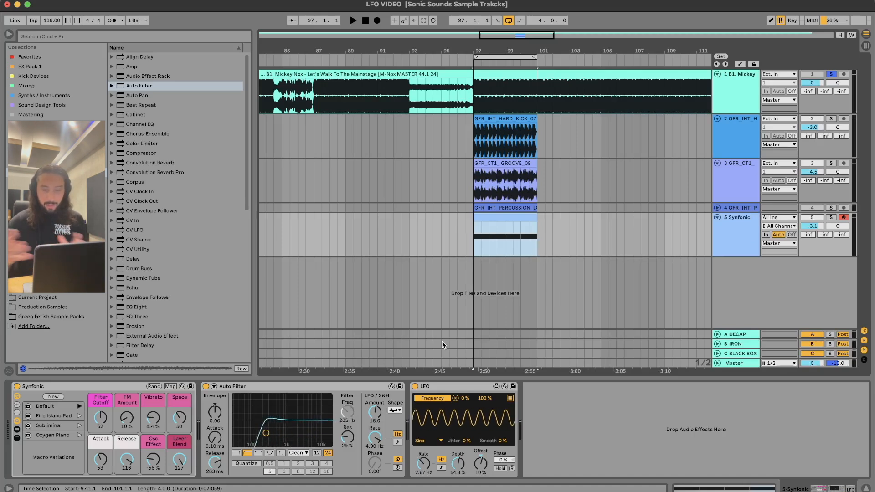
left_click(42, 386)
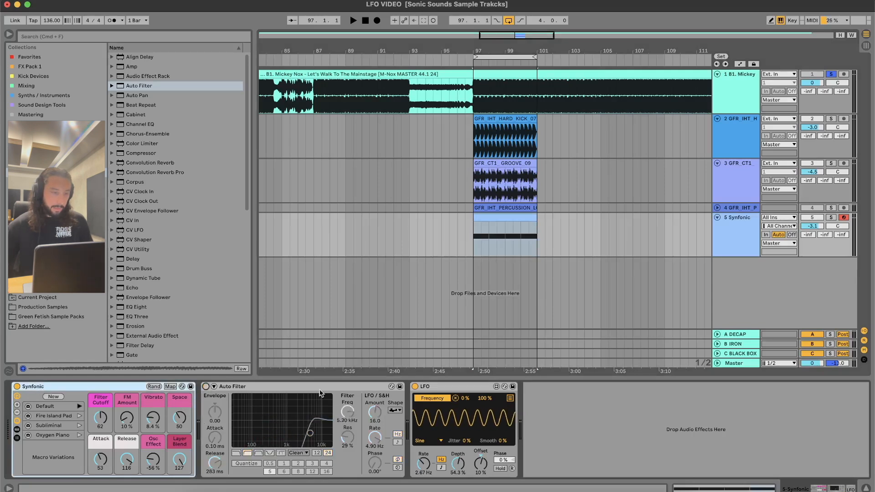
left_click(414, 386)
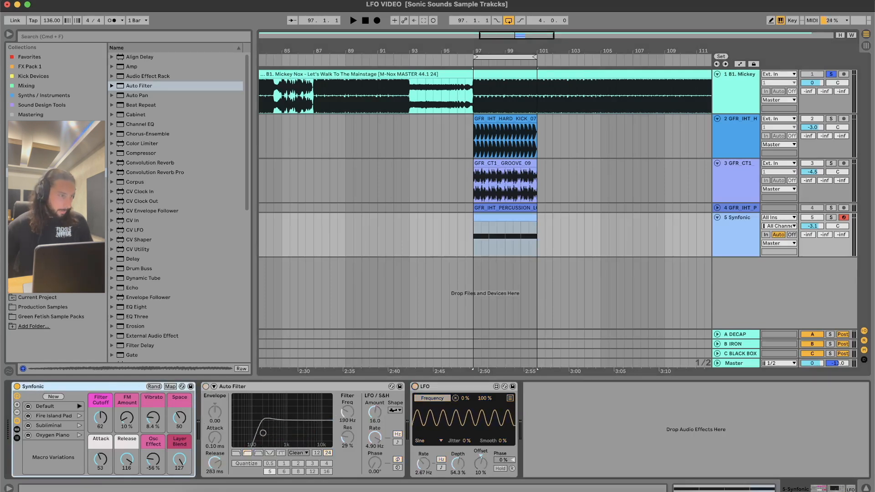
Locate the Synfonic.adg preset among Wavetable's Strings presets in the browser.
left_click(34, 163)
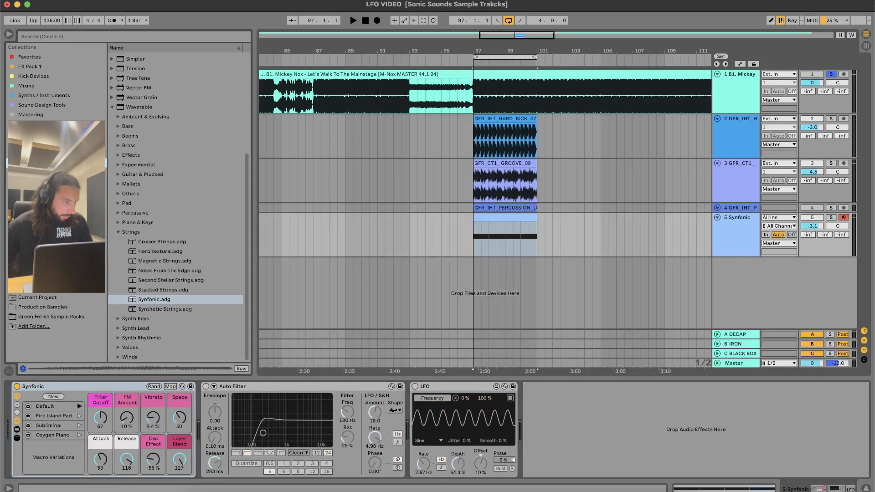
scroll(141, 145, "up", 3)
scroll(138, 152, "down", 3)
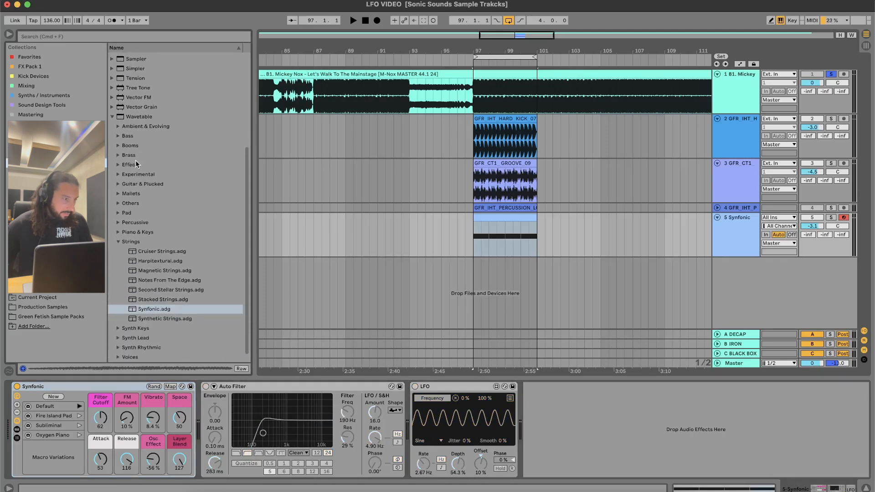
left_click(158, 302)
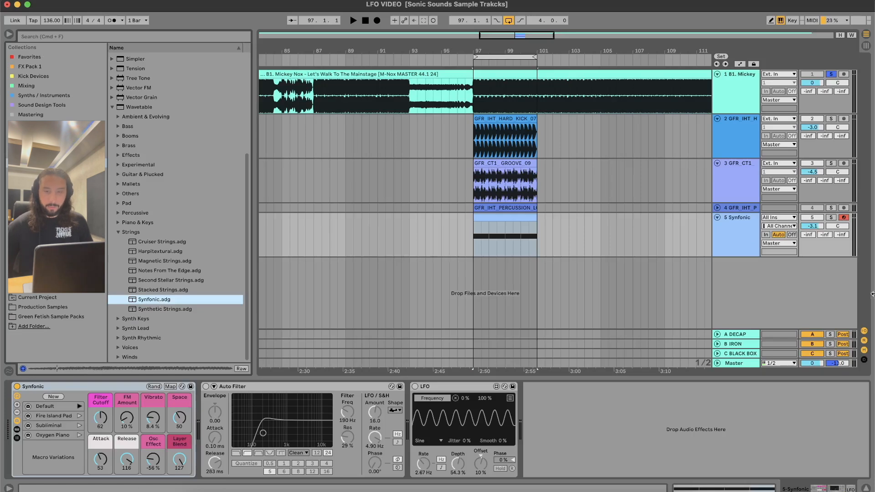
Set the Synfonic track volume to 0 dB and play it soloed.
double_click(812, 226)
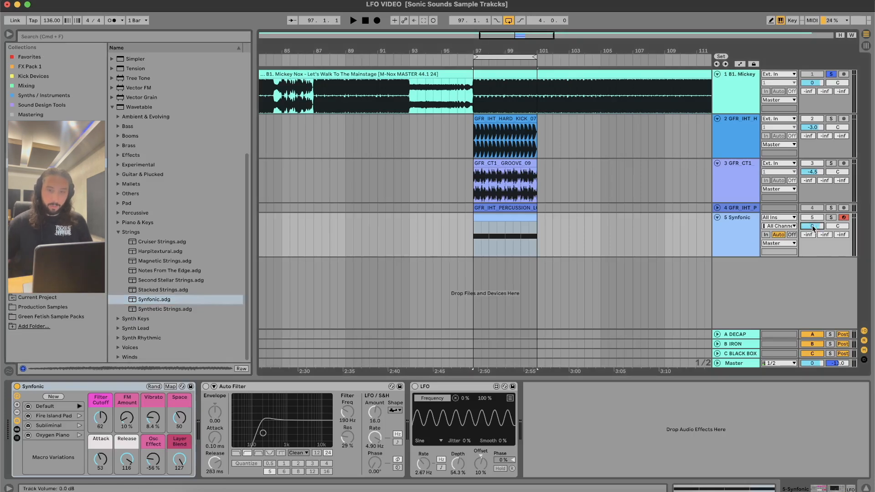
left_click(830, 217)
key("space")
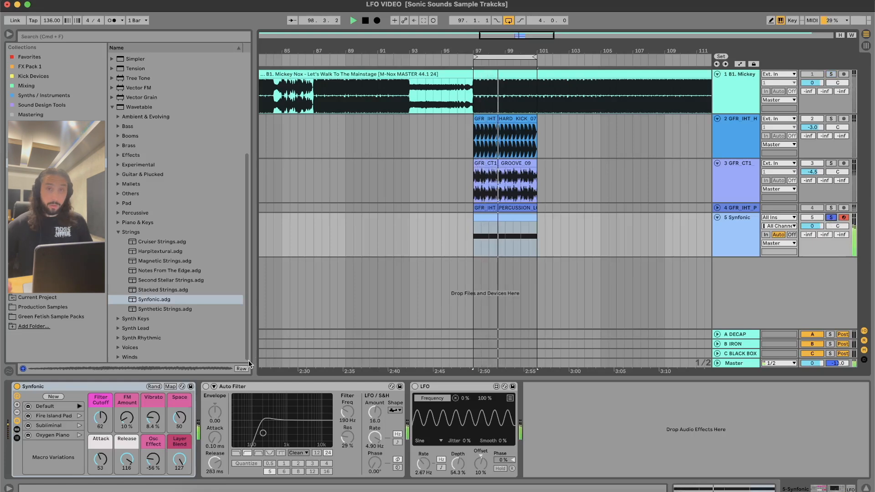
Examine the held MIDI notes in the Synfonic clip and return to the track's devices.
key("shift+Tab")
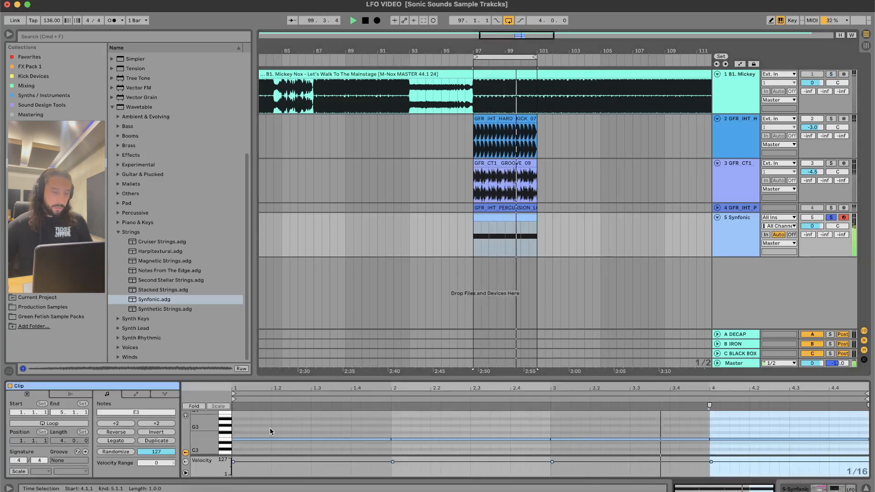
left_click_drag(270, 429, 772, 448)
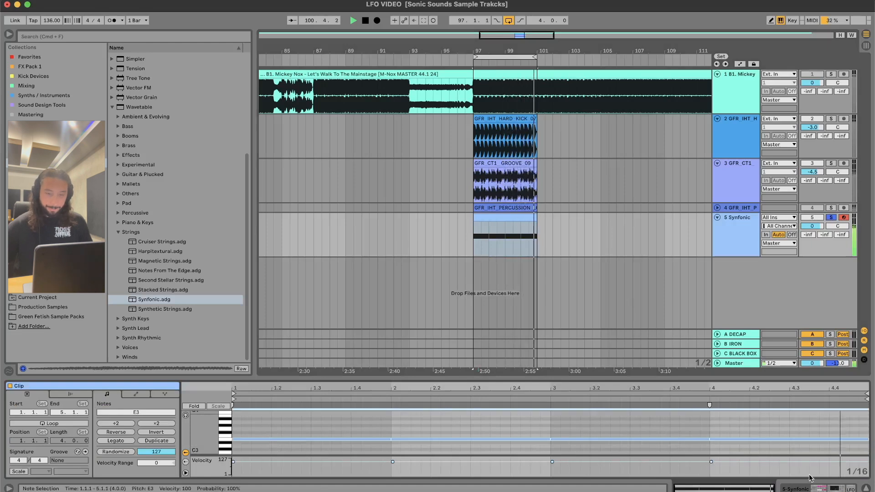
key("shift+Tab")
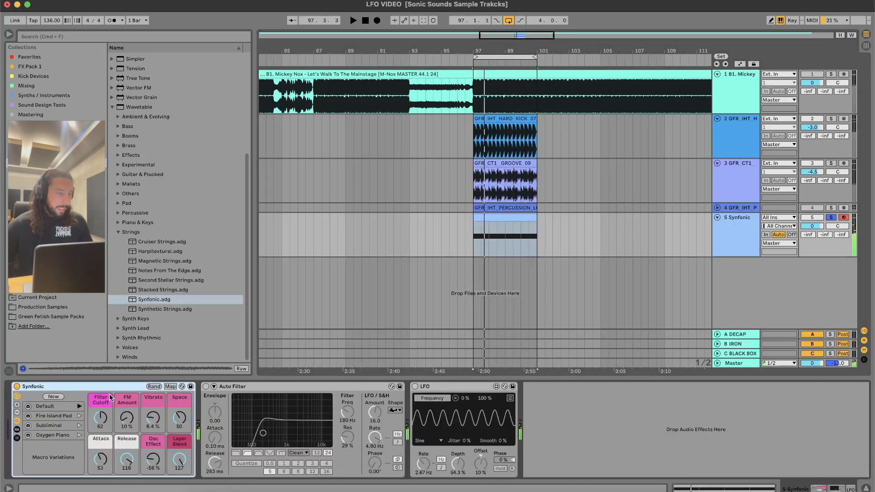
Delete the LFO device and set the re-enabled Auto Filter to 100 Hz with 11% resonance.
left_click(206, 386)
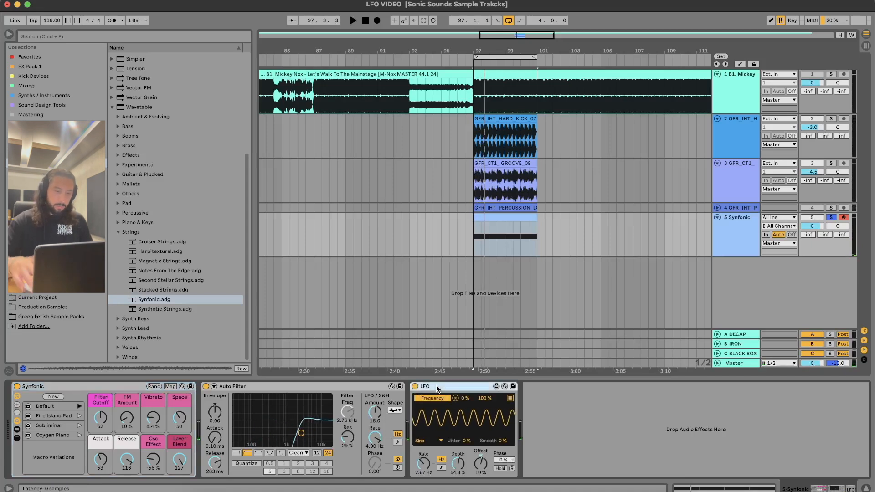
left_click(436, 386)
key("Delete")
left_click_drag(292, 433, 254, 440)
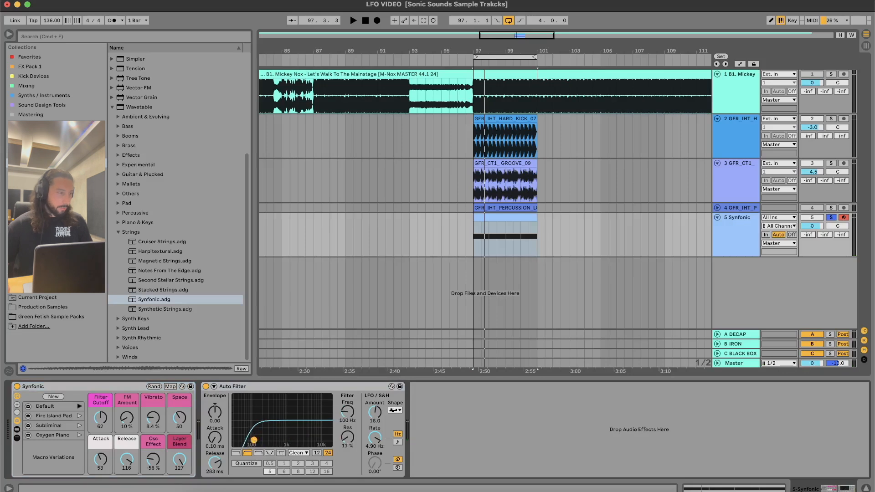
Add a new LFO device after the Auto Filter on the Synfonic track and map it to the filter's Frequency.
left_click(45, 172)
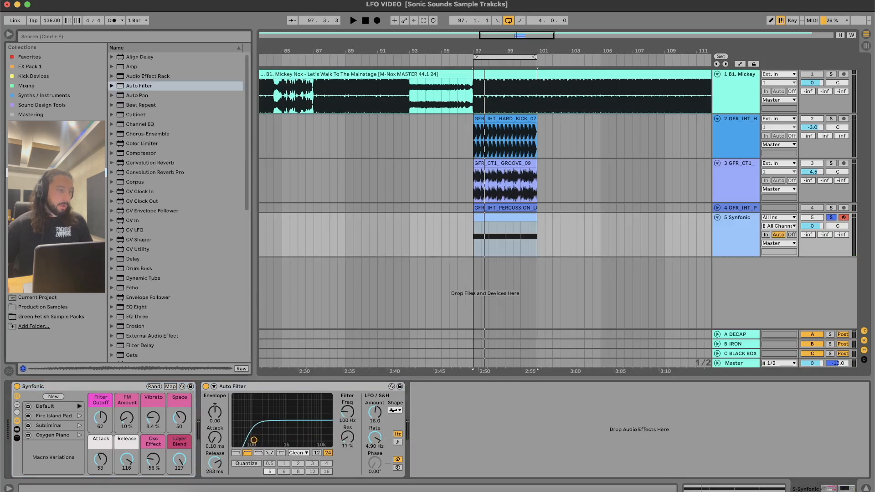
scroll(147, 230, "down", 10)
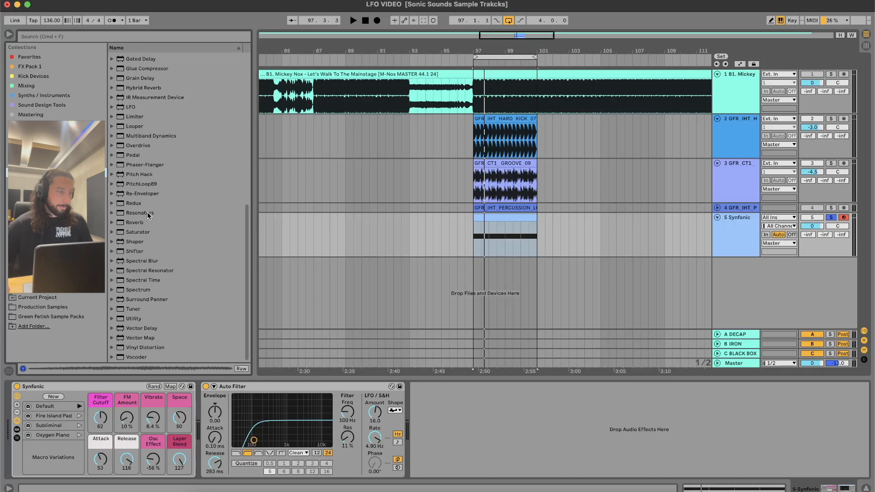
left_click(143, 108)
left_click_drag(656, 371, 539, 420)
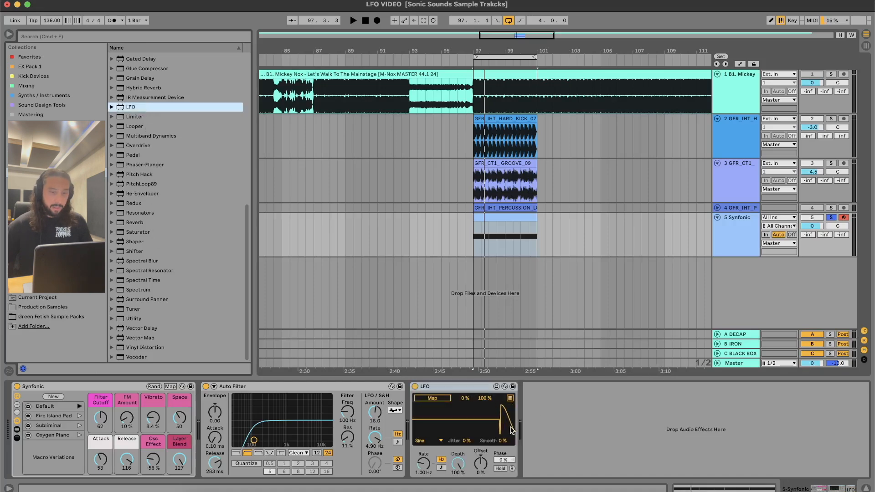
left_click(441, 400)
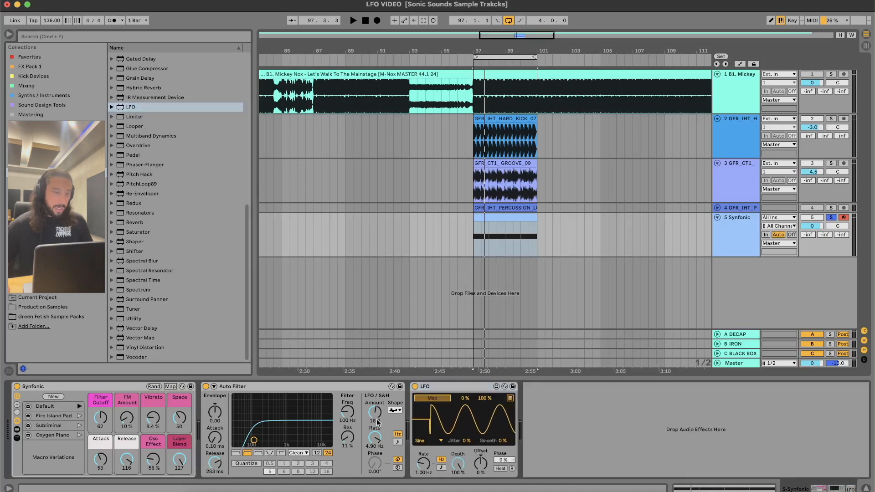
Play the loop and switch the Auto Filter type to low-pass and on to band-pass.
key("space")
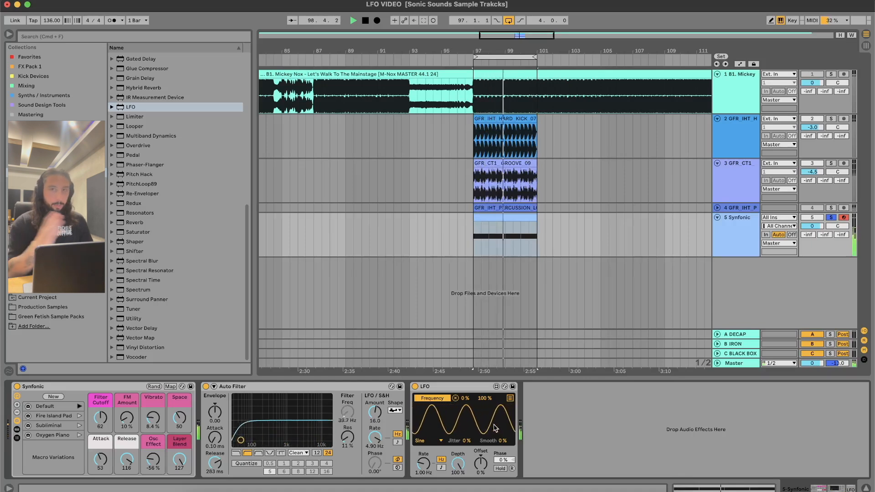
left_click(236, 452)
left_click(258, 453)
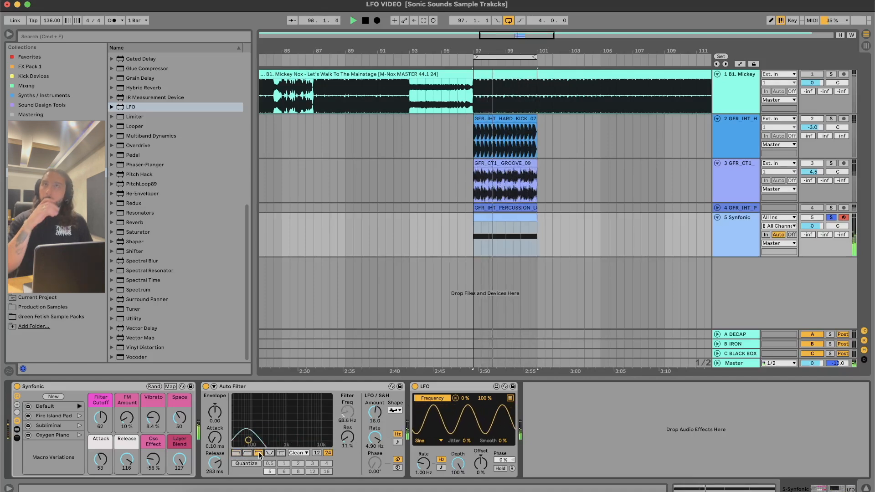
Switch the Auto Filter to high-pass and set the LFO to a 1.48 Hz rate, 64.6% depth and 9% offset.
left_click(270, 453)
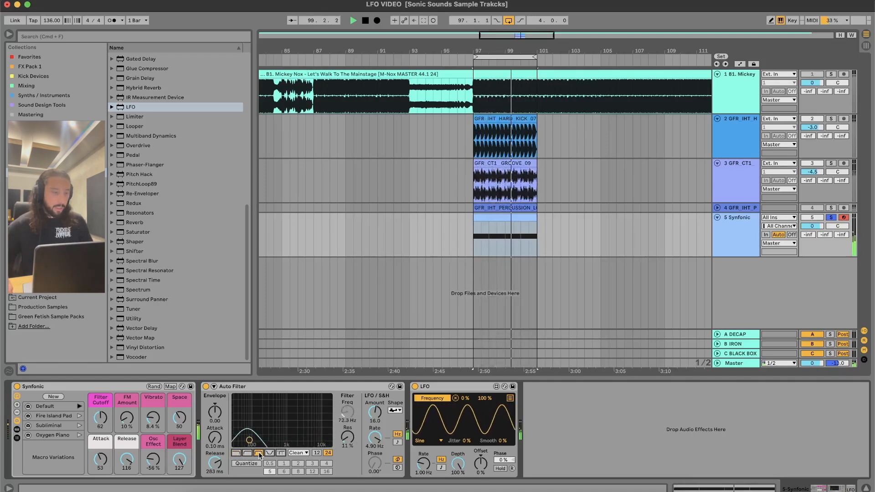
left_click(247, 453)
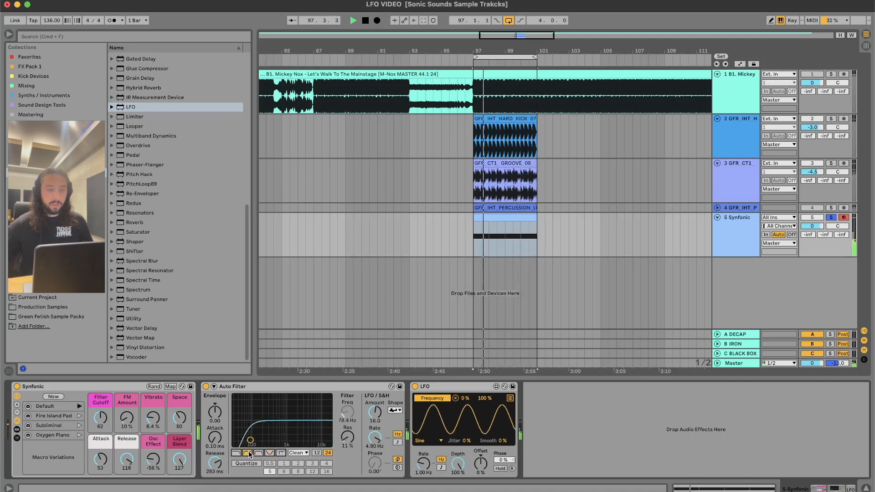
left_click_drag(423, 463, 480, 460)
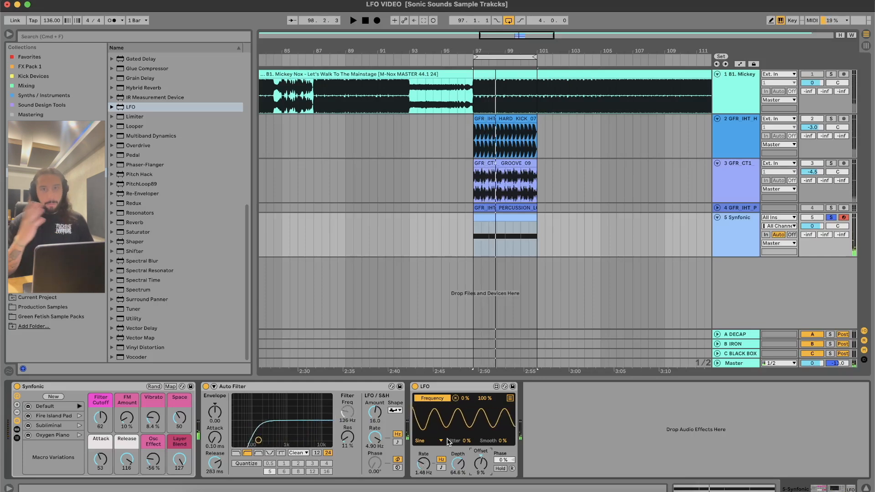
Open the Synfonic clip's notes, audition the loop and bring back the track's device chain.
left_click(491, 218)
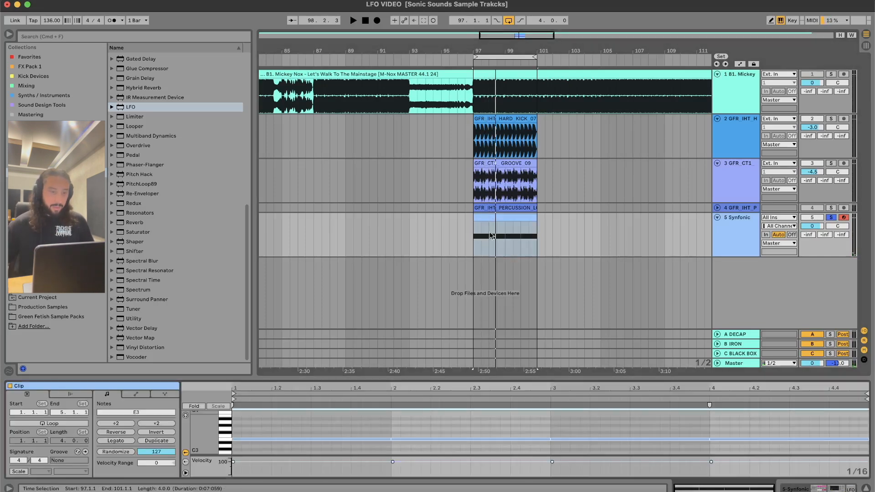
key("space")
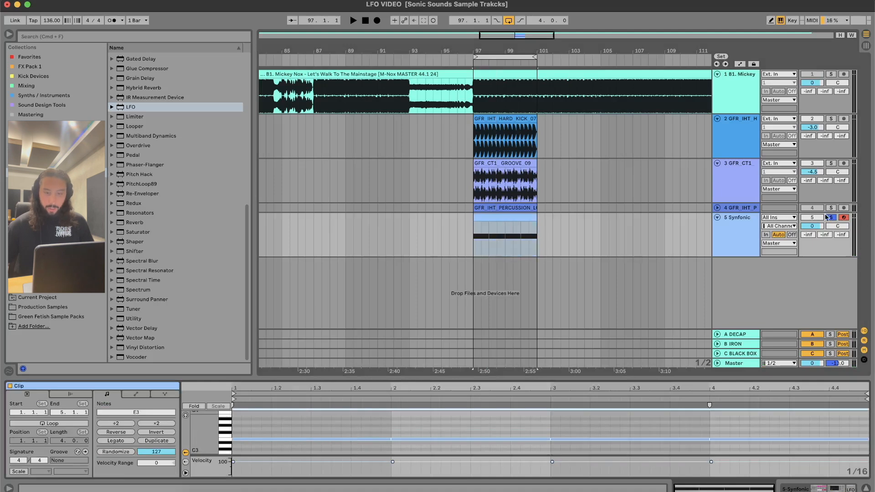
key("shift+Tab")
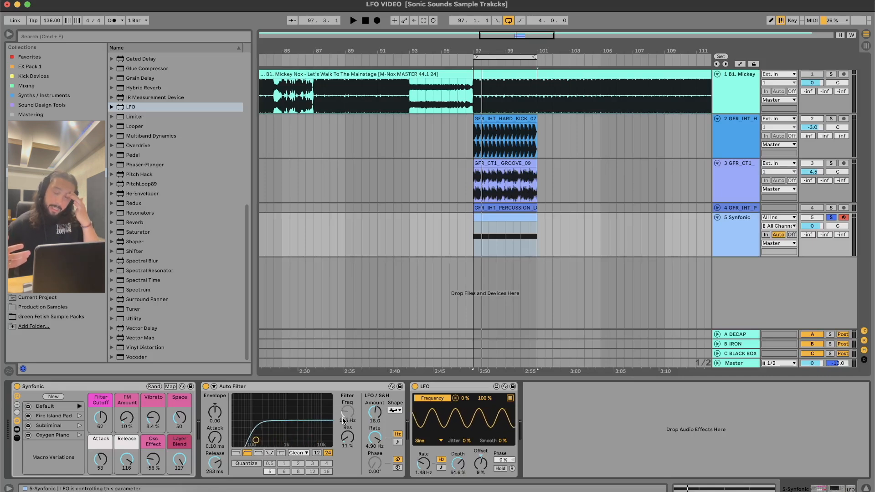
Play the loop and raise the LFO's rate to 8.43 Hz.
left_click(300, 390)
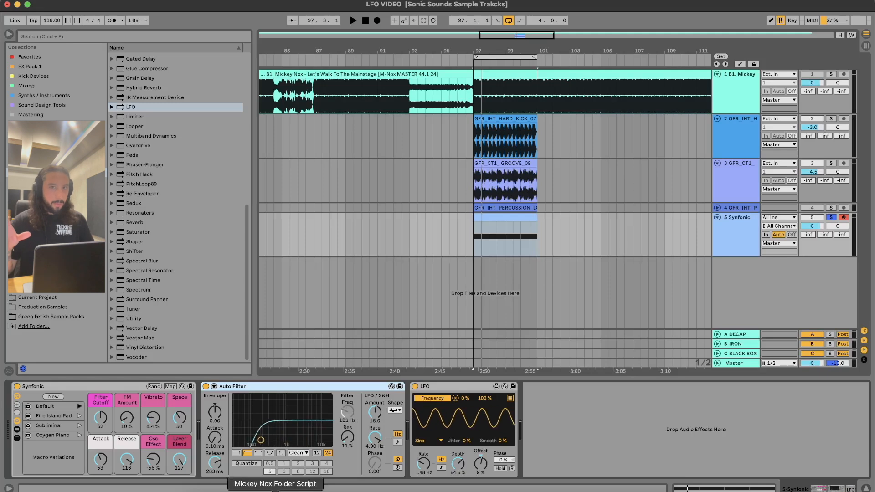
key("space")
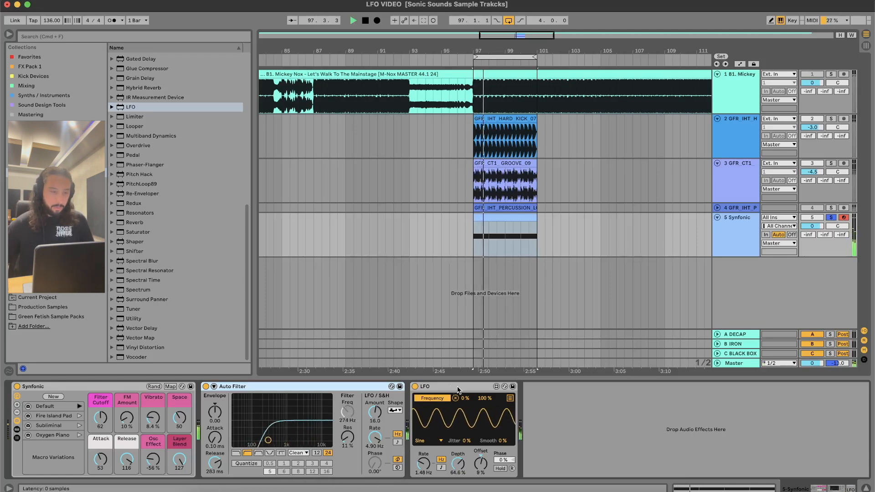
left_click_drag(426, 471, 427, 467)
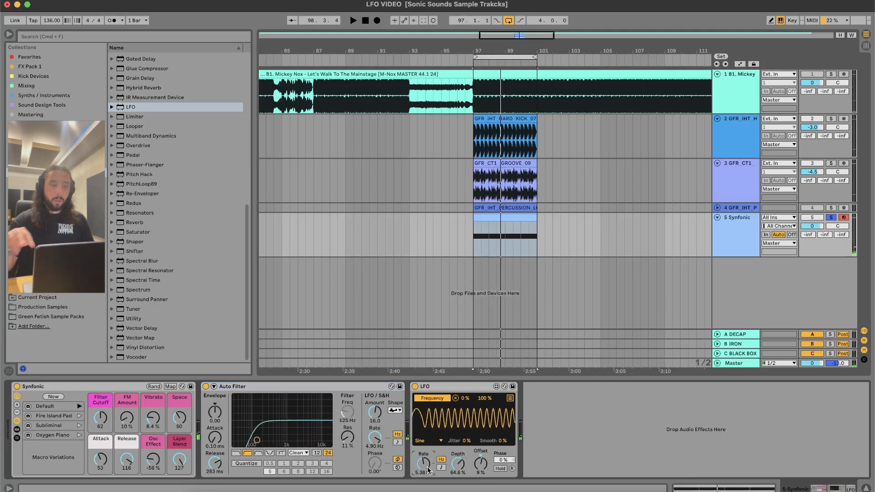
mouse_move(424, 464)
left_mouse_down()
mouse_move(424, 476)
mouse_move(424, 459)
left_mouse_up()
key("space")
key("space")
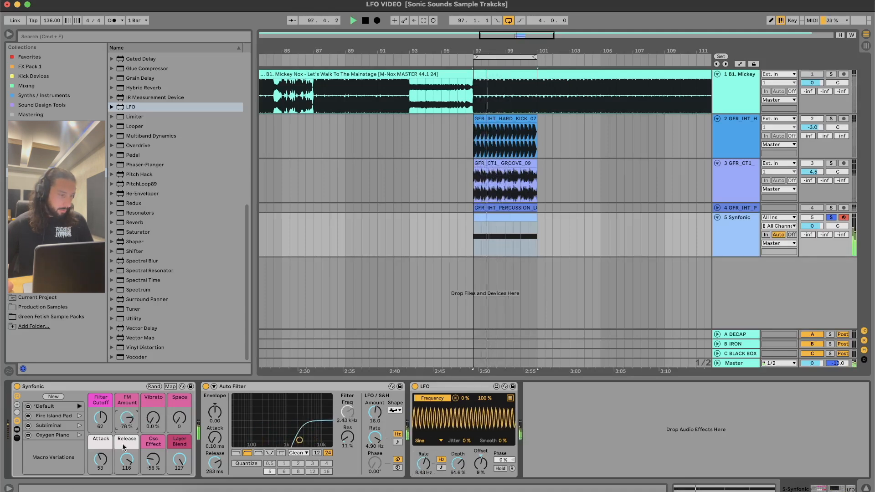
Try an Osc Effect of 65% and the Subliminal macro variation on the Synfonic rack, and recall the Default variation.
left_click_drag(153, 460, 153, 437)
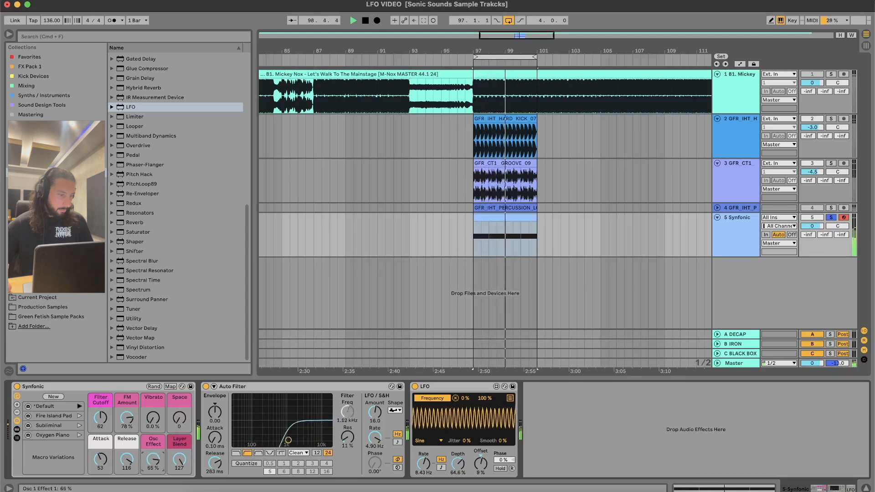
left_click(79, 425)
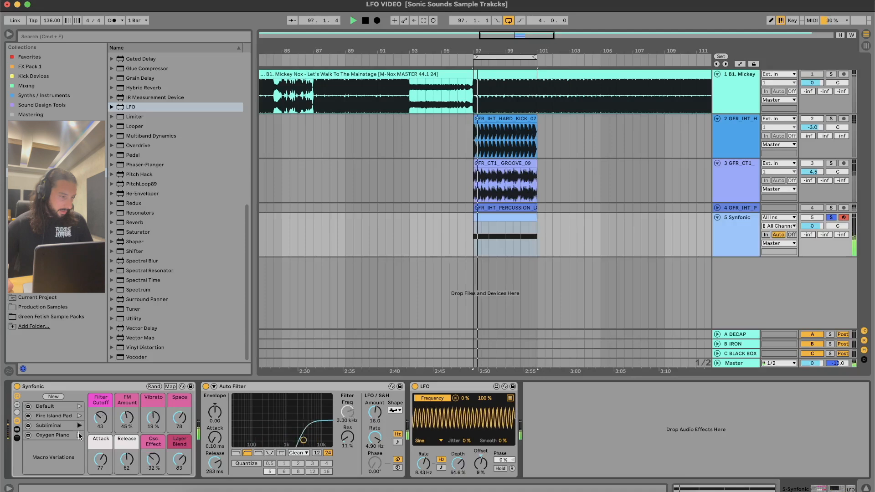
left_click(79, 406)
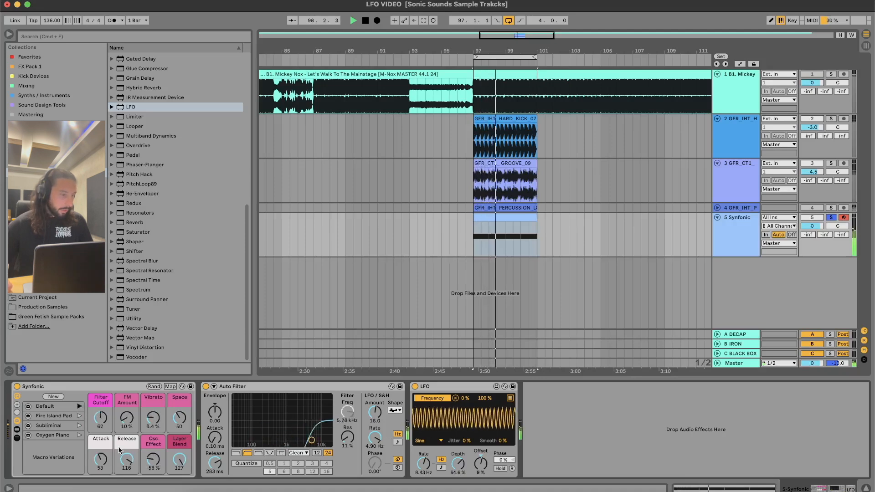
Set the Synfonic rack's Filter Cutoff macro to 100 and FM Amount to 83%, and stop playback.
left_click_drag(101, 417, 127, 374)
left_click_drag(100, 418, 127, 425)
key("space")
Find Amp among the audio effects and add it after the LFO on the Synfonic track.
left_click(34, 158)
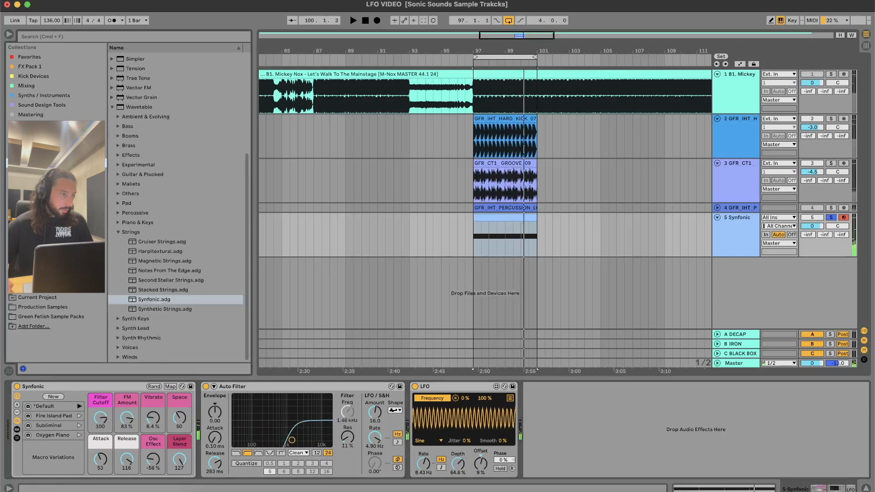
scroll(135, 94, "up", 5)
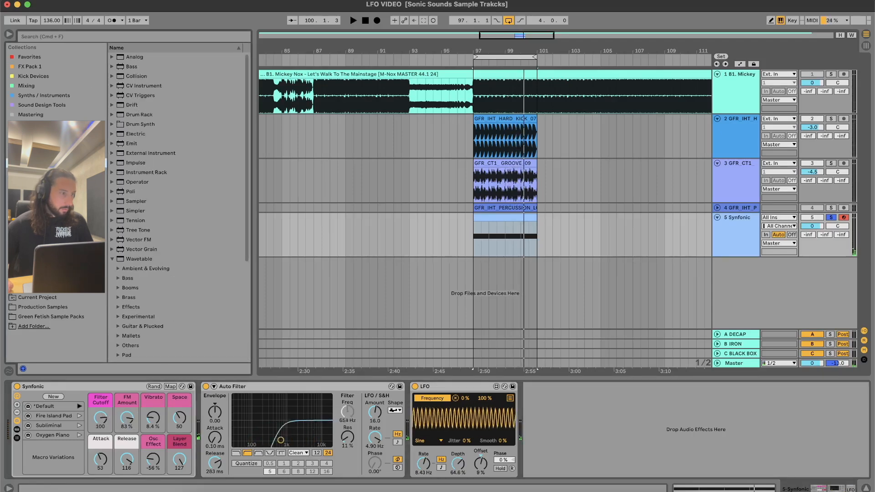
left_click(34, 172)
scroll(147, 72, "up", 10)
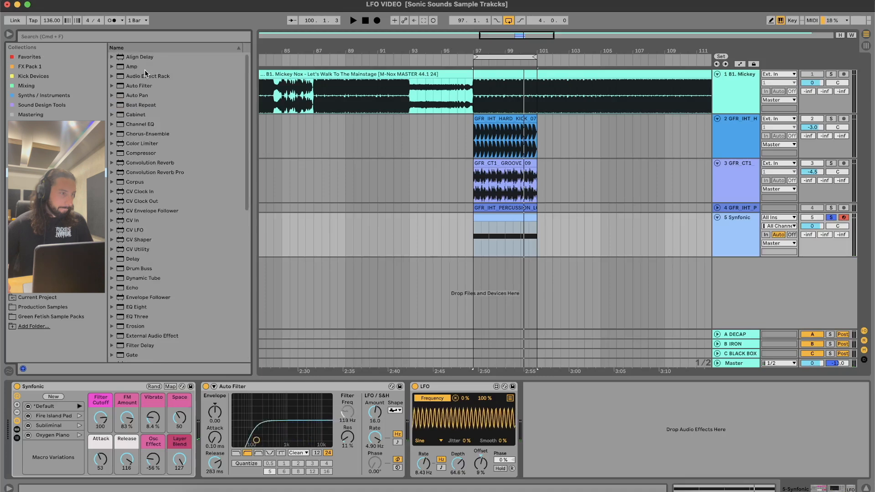
double_click(137, 67)
Audition the Amp models and settle on Lead with Middle 2.46, Treble 6.75 and Dry/Wet 7.14%.
left_click(626, 444)
key("space")
mouse_move(669, 462)
left_mouse_down()
mouse_move(669, 490)
mouse_move(669, 464)
left_mouse_up()
left_click_drag(587, 462, 611, 452)
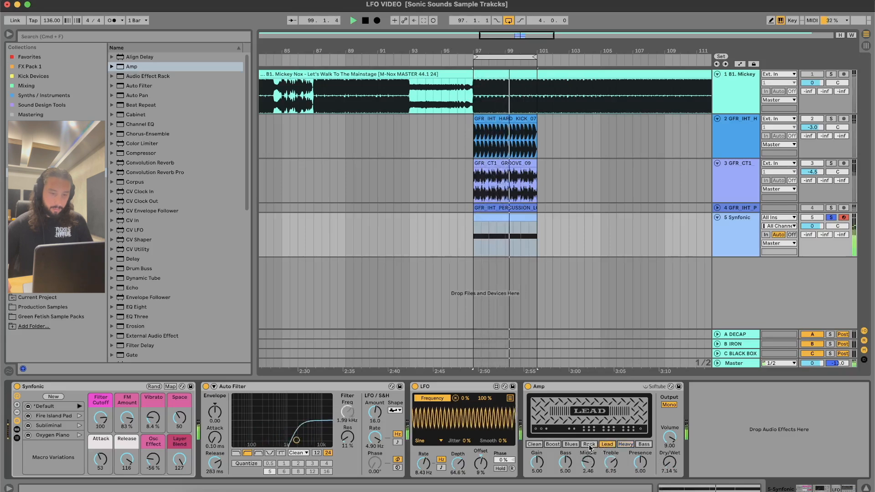
left_click(589, 445)
left_click(606, 444)
key("space")
Unsolo the Synfonic track and play the loop together with the other tracks.
left_click(830, 218)
key("space")
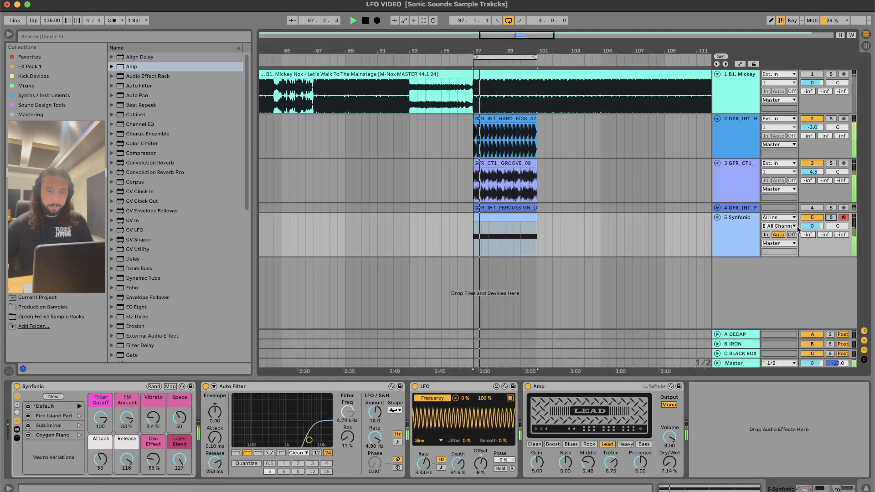
key("space")
Set the LFO to a 0.07 Hz rate and 72.4% depth, and reset its offset to 0%.
left_click_drag(423, 463, 481, 477)
key("space")
double_click(481, 461)
left_click_drag(424, 463, 457, 436)
key("space")
Duplicate the LFO, map the copy to the first LFO's Depth and set the copy's rate to 13.3 Hz.
left_click(466, 387)
key("super+d")
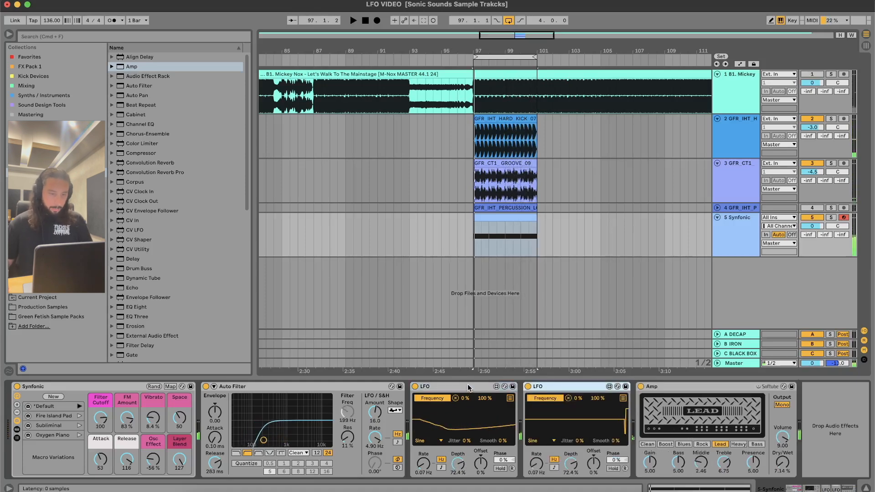
left_click(535, 399)
key("space")
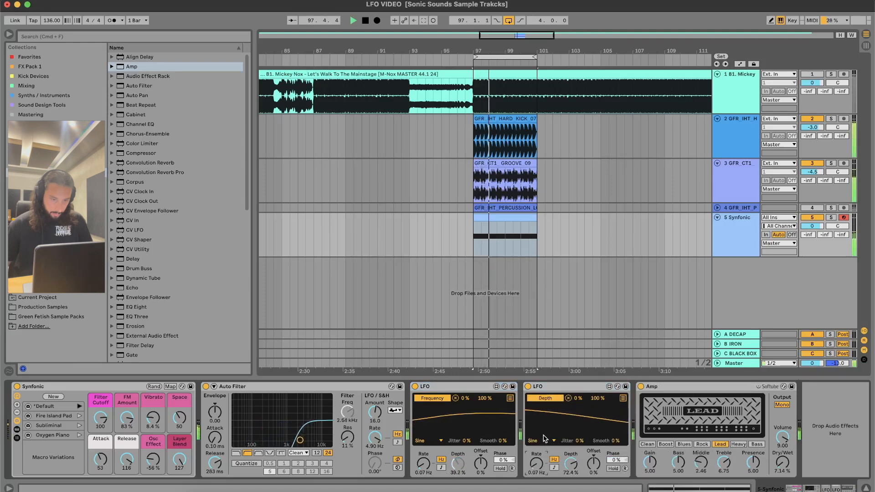
left_click_drag(536, 463, 536, 425)
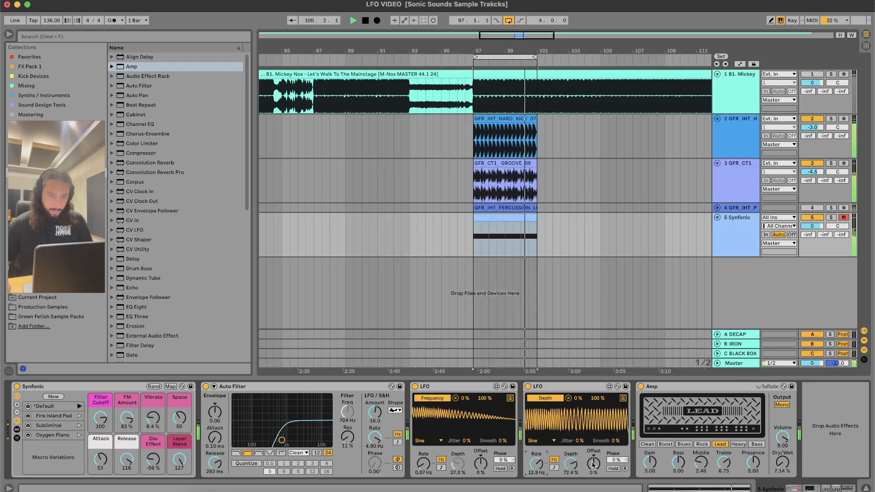
left_click_drag(536, 464, 536, 462)
Set the first LFO to 2.09 Hz and the Auto Filter to low-pass with its own LFO at amount 5.48 and 0.03 Hz.
left_click_drag(423, 464, 423, 428)
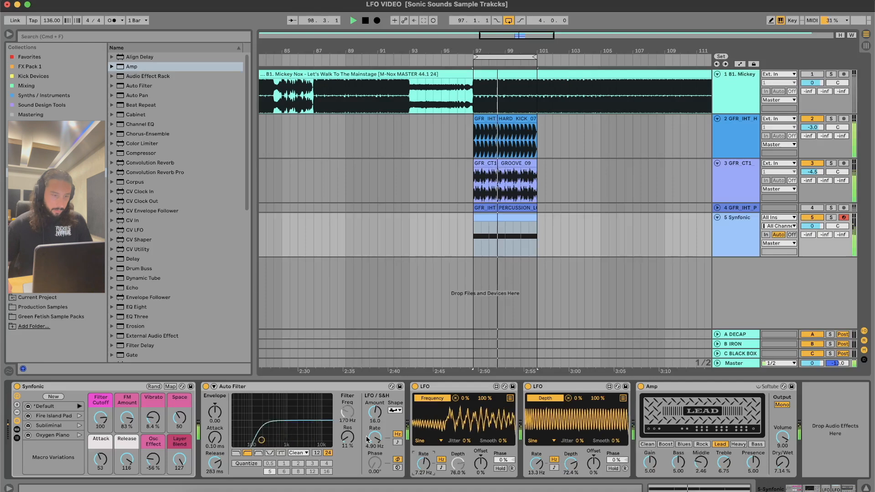
left_click_drag(375, 437, 374, 455)
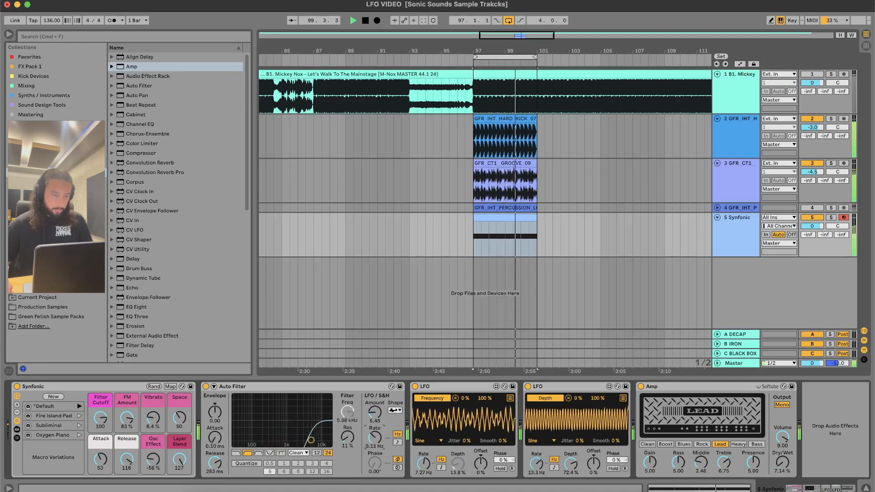
left_click(259, 452)
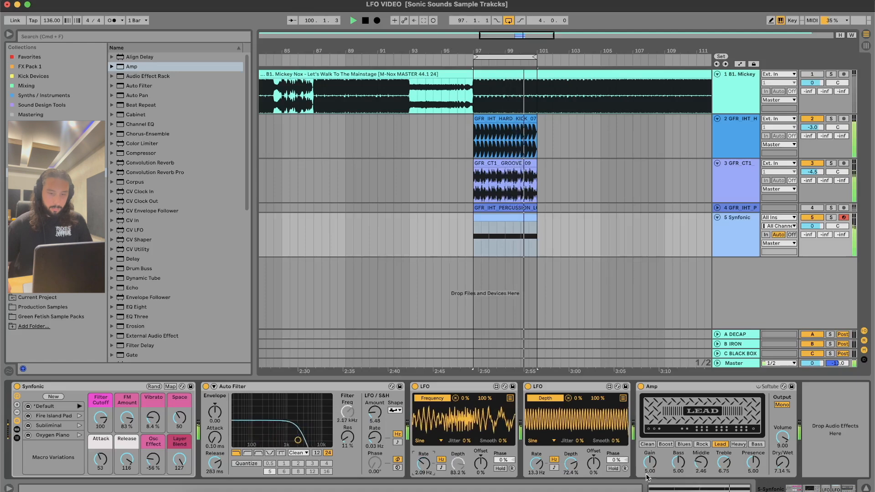
Set the Amp to Bass 5.08, Middle 4.76, Treble 8.10, Presence 6.67 and Dry/Wet 17.5%.
left_click_drag(676, 463, 700, 445)
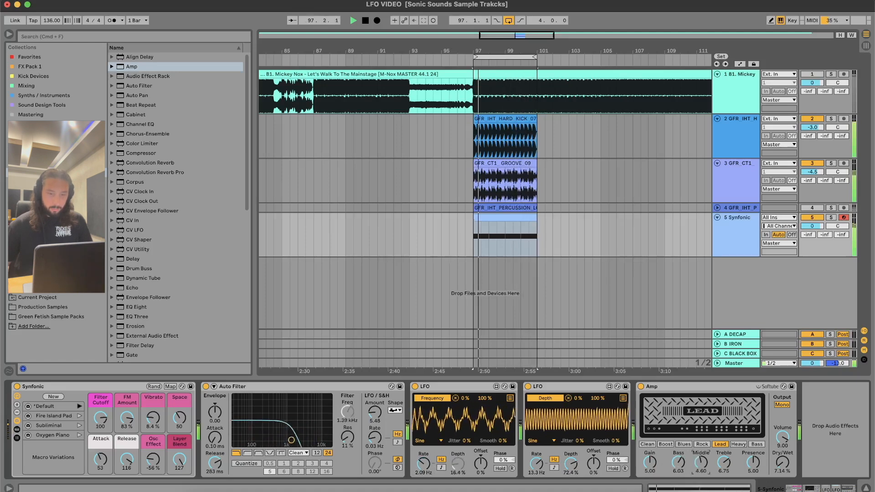
left_click_drag(754, 463, 754, 451)
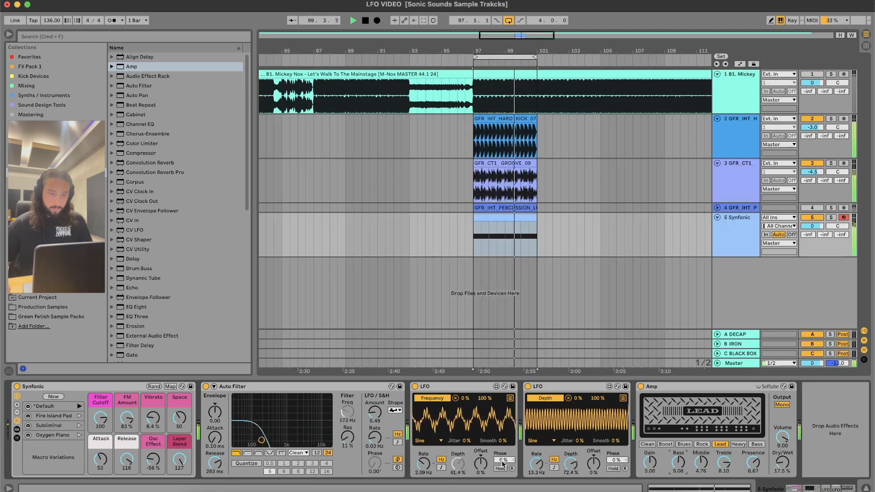
key("space")
Set the first LFO's rate to 0.58 Hz and switch the Auto Filter back to high-pass.
key("space")
left_click_drag(423, 463, 424, 448)
left_click(248, 454)
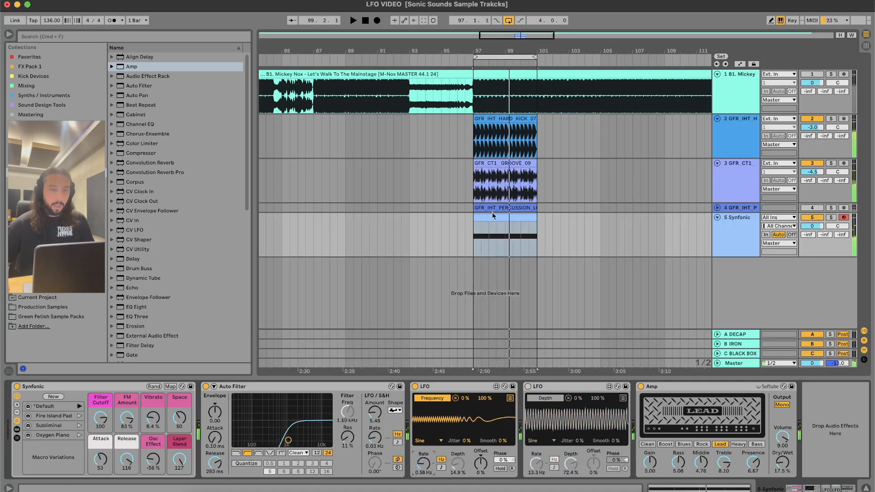
Solo the reference track and play it from bar 97 for comparison.
left_click(410, 234)
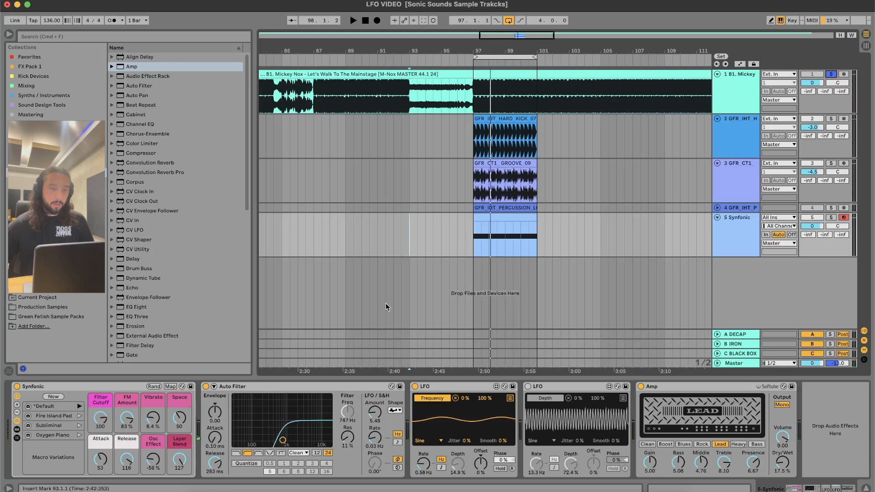
left_click(473, 100)
key("space")
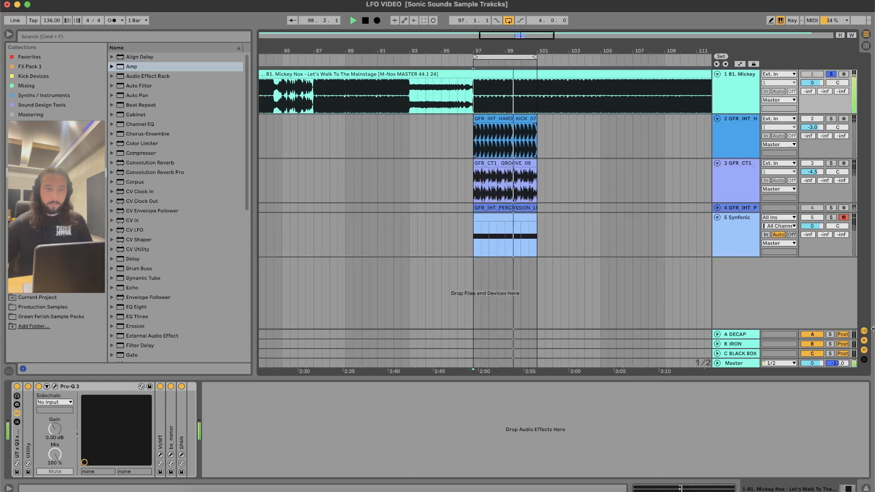
Solo the Synfonic track, set its first LFO's rate to 31.4 Hz and delete the second LFO.
left_click(518, 220)
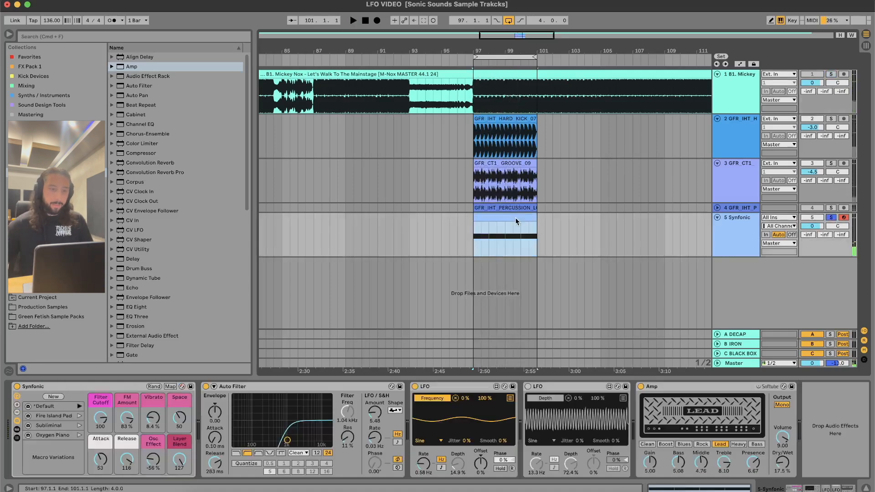
key("space")
left_click_drag(425, 465, 425, 438)
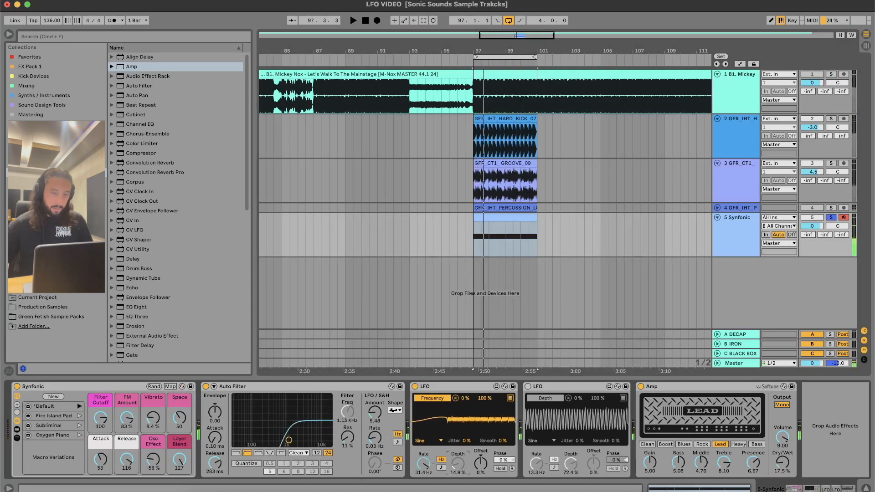
key("Delete")
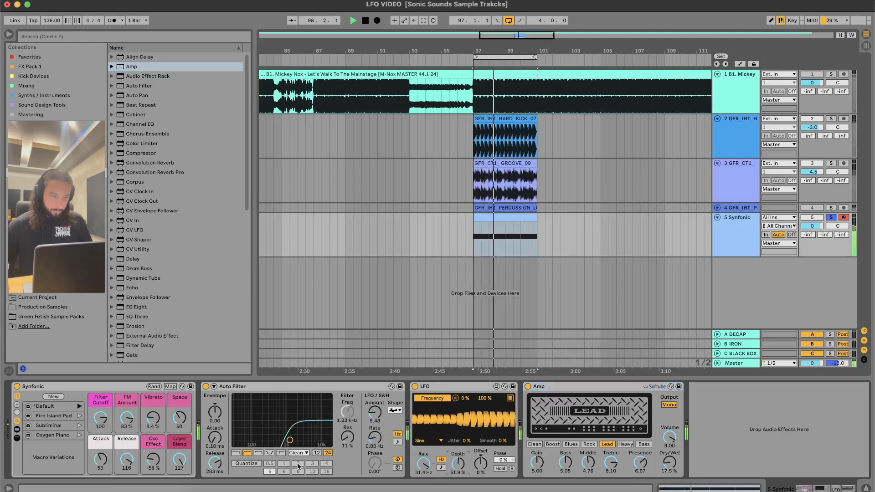
Try the Auto Filter's low-pass type and set the remaining LFO's rate to 11.3 Hz.
left_click(236, 453)
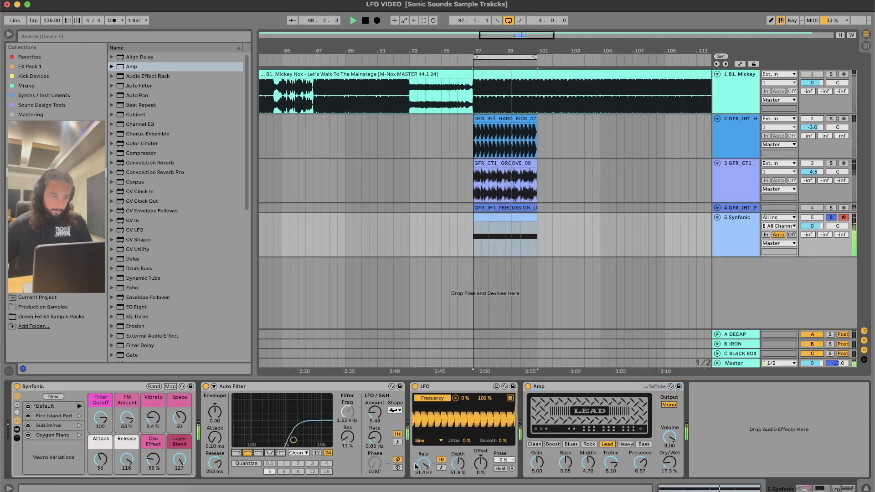
mouse_move(423, 462)
left_mouse_down()
mouse_move(423, 476)
mouse_move(423, 449)
left_mouse_up()
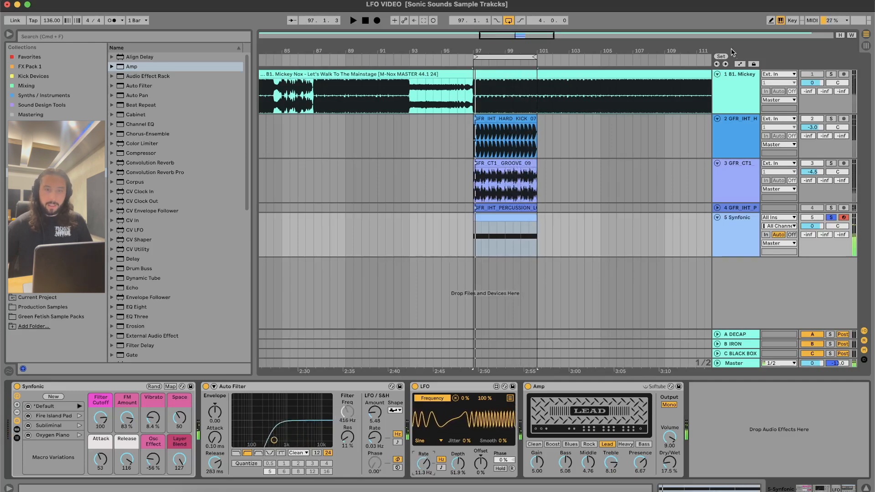
Show the arrangement's automation and set the Synfonic track's LFO rate to 19.0 Hz while checking it in playback.
left_click(740, 64)
left_click(491, 249)
key("plus")
key("plus")
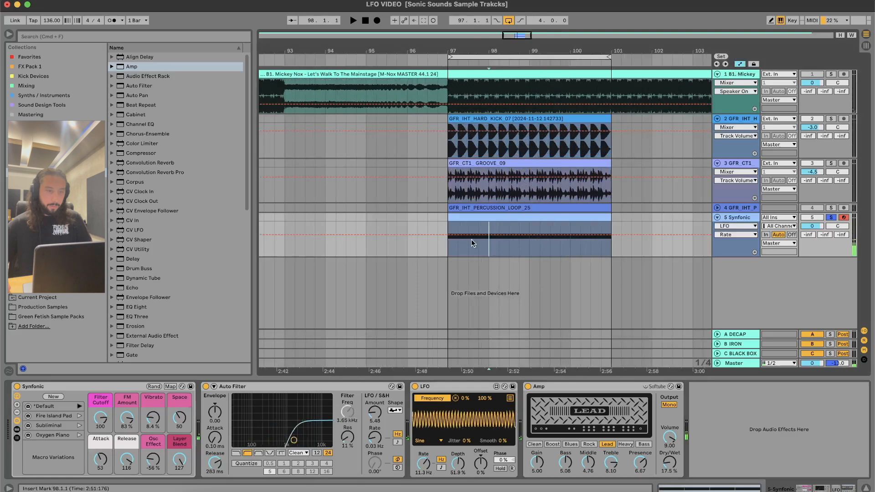
left_click_drag(420, 468, 420, 456)
key("space")
key("space")
Copy the Synfonic clip to bars 93–97 and ramp its LFO rate automation down from 19.0 Hz to 0.00 Hz at bar 97.
left_click(448, 230)
left_click_drag(479, 229, 337, 225)
key("space")
key("super+d")
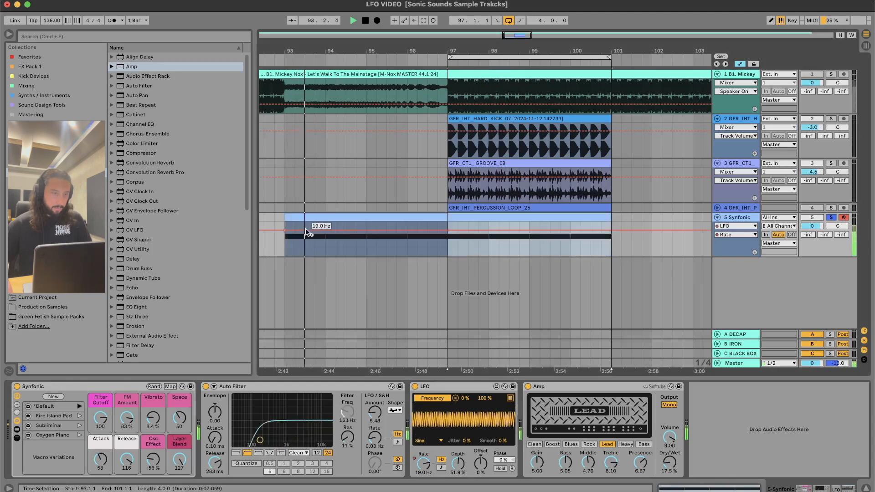
key("space")
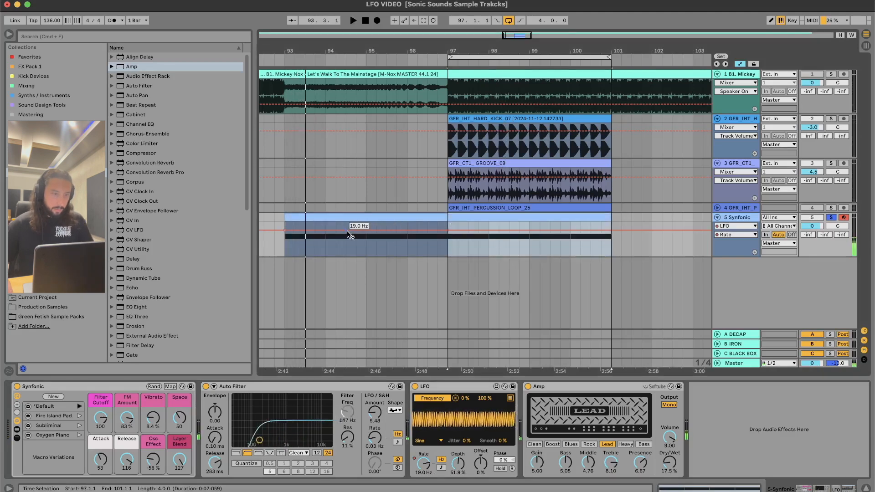
left_click(440, 234)
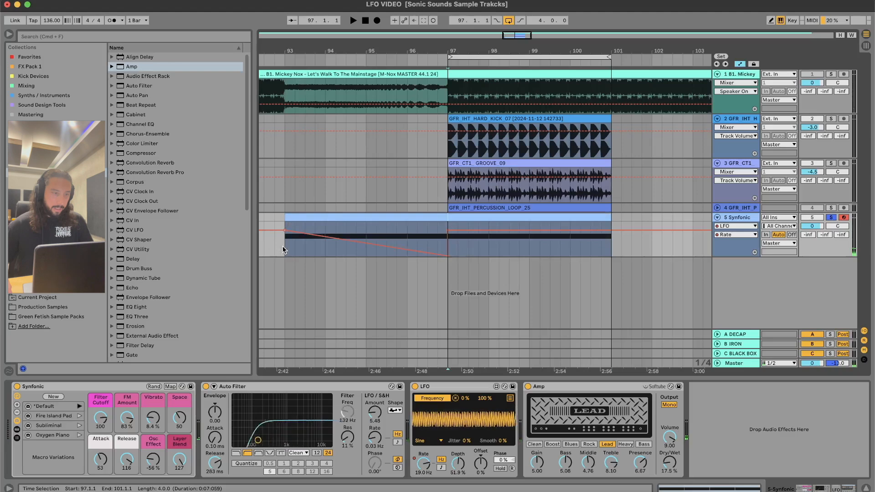
key("space")
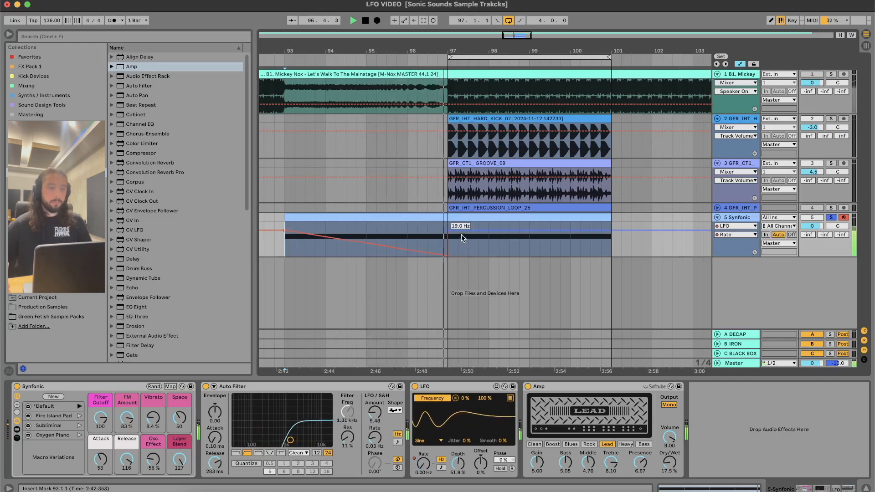
Draw a zigzag of rising and falling LFO rate breakpoints across bar 97 up to bar 98 and play it.
scroll(471, 240, "up", 5)
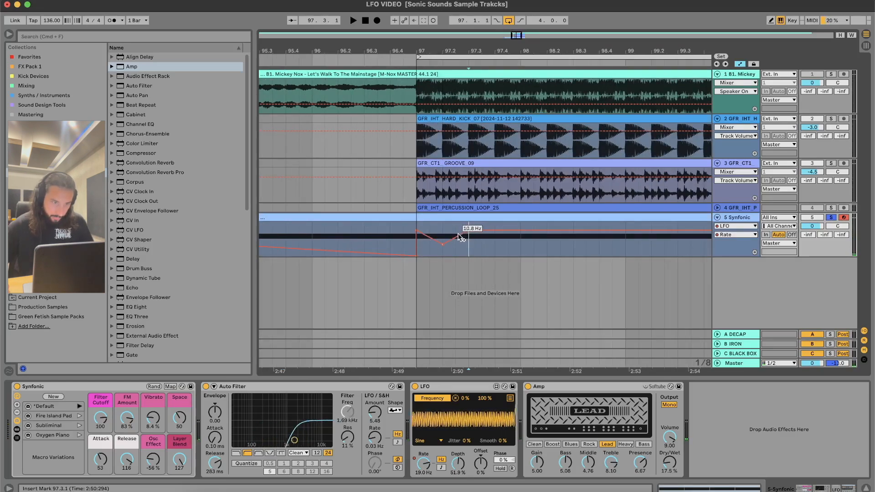
left_click(428, 221)
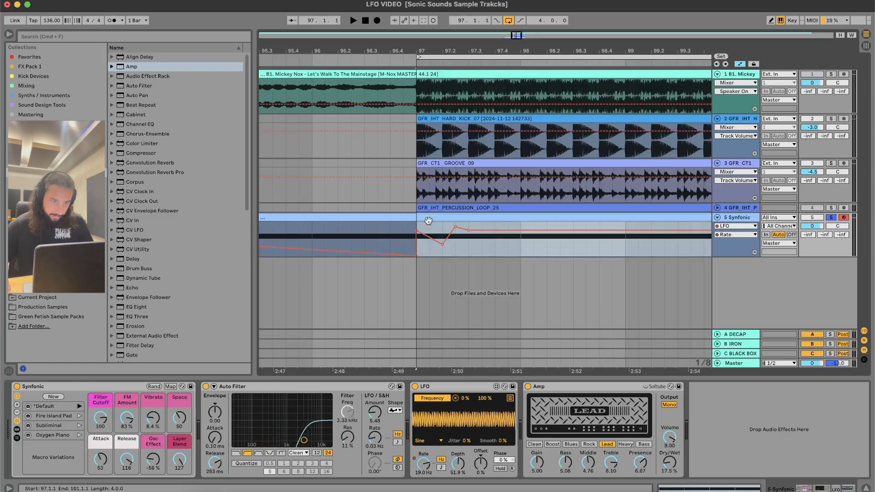
key("space")
left_click_drag(495, 230, 495, 244)
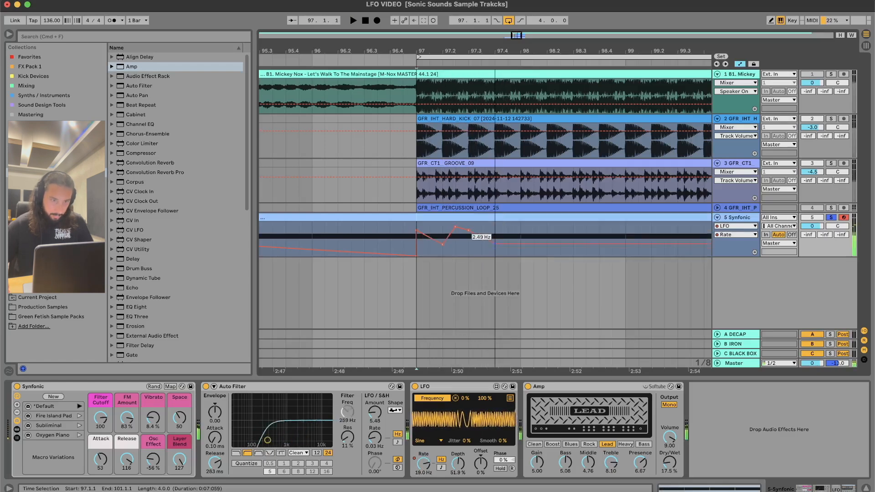
left_click_drag(515, 234, 508, 235)
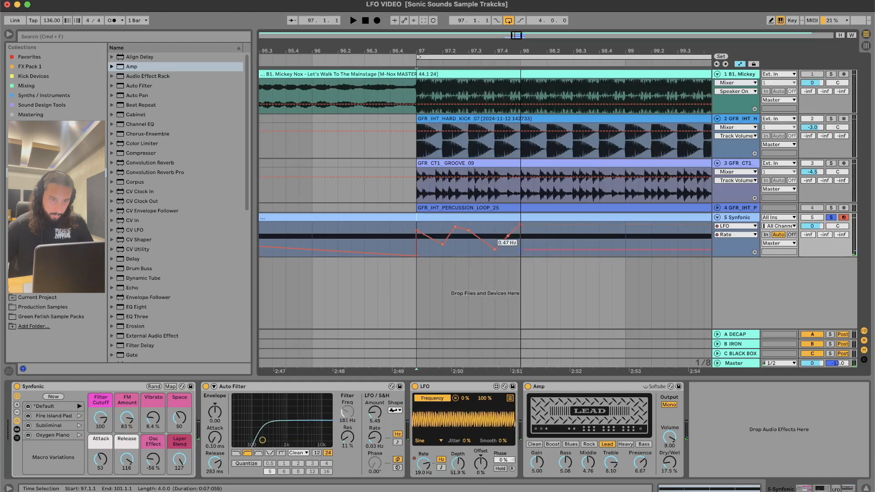
left_click(481, 230)
key("space")
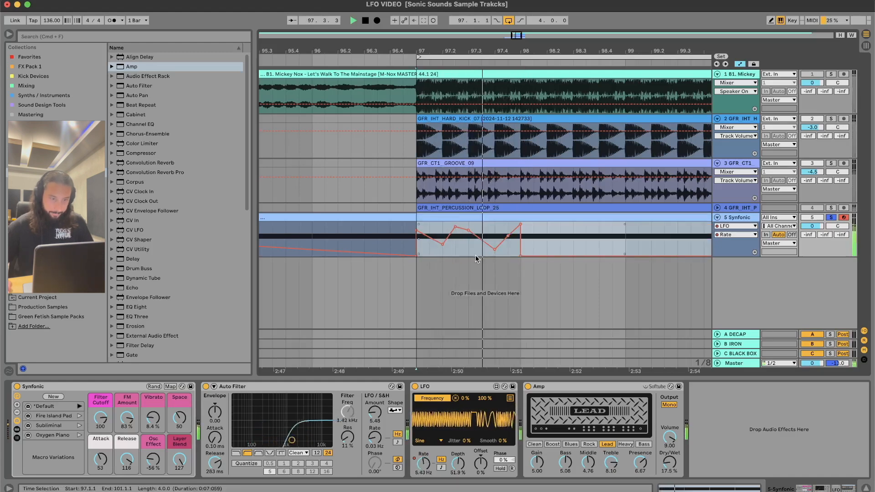
Duplicate the zigzag LFO rate automation of bar 97 three times to fill the loop up to bar 101 and play it.
left_click_drag(416, 250, 483, 259)
key("space")
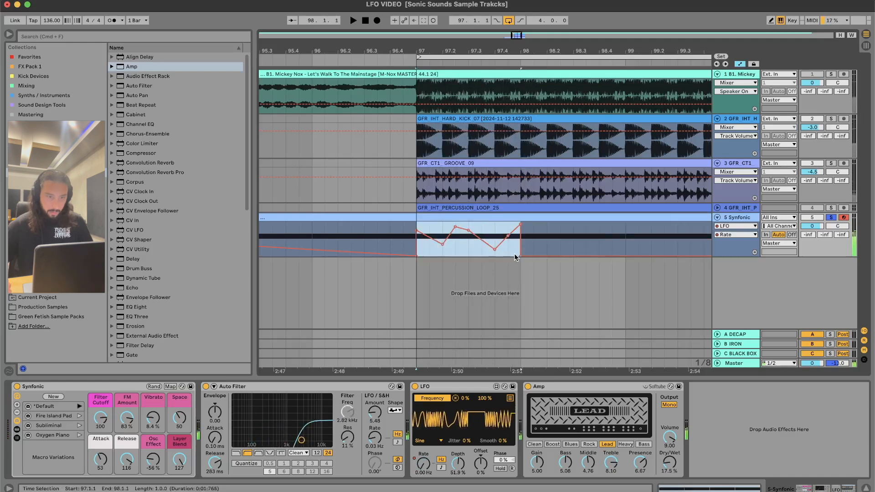
key("minus")
key("minus")
key("super+d")
key("super+d")
key("super+d")
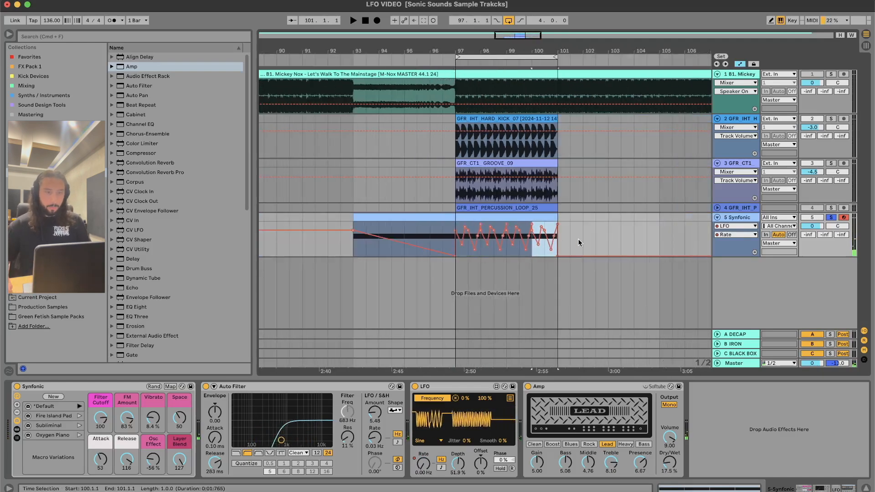
left_click(500, 219)
key("space")
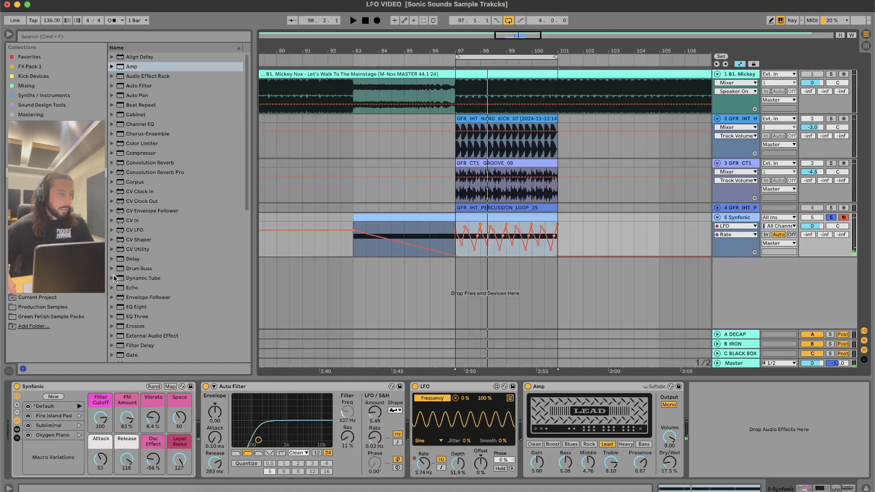
Browse the Wavetable presets, installed plug-ins and audio effects for an alternative synth sound.
left_click(36, 182)
left_click(37, 163)
scroll(167, 236, "down", 5)
left_click(115, 232)
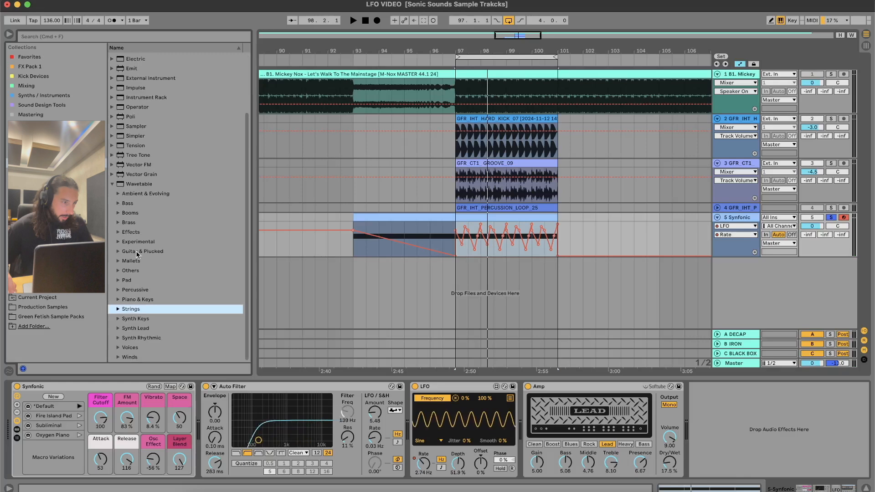
left_click(113, 184)
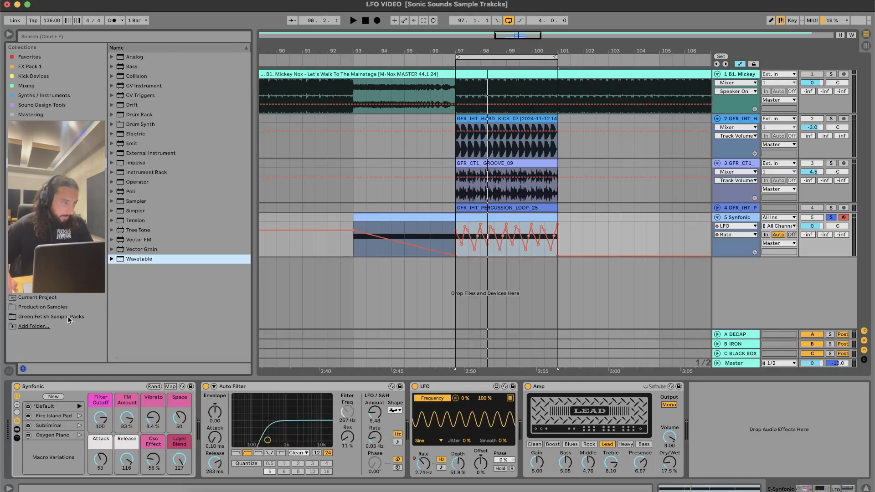
left_click(45, 200)
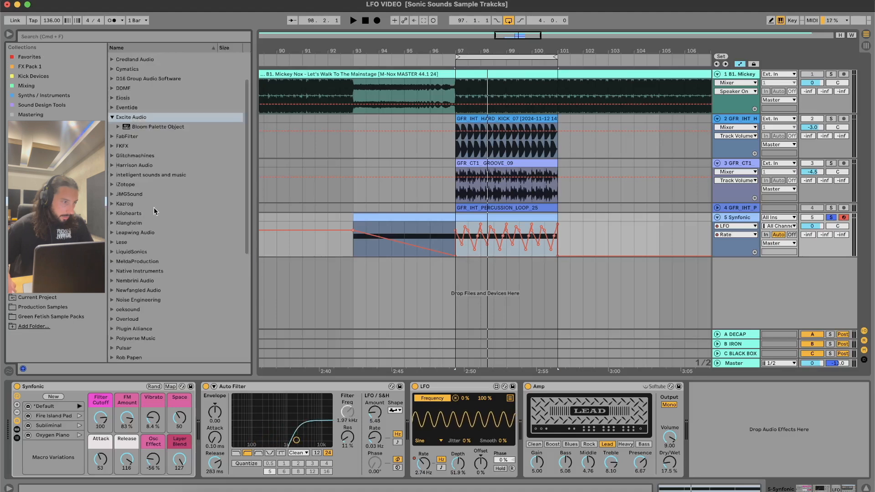
scroll(136, 182, "down", 6)
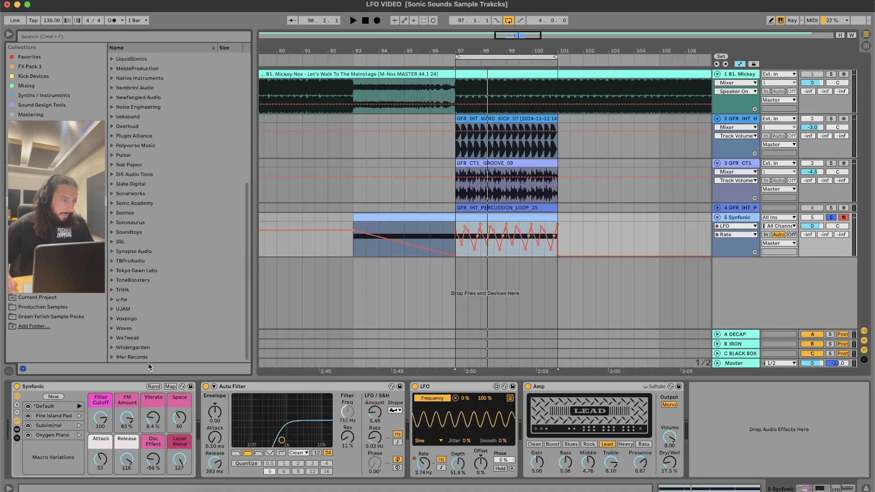
left_click(119, 356)
left_click(45, 172)
scroll(186, 313, "down", 10)
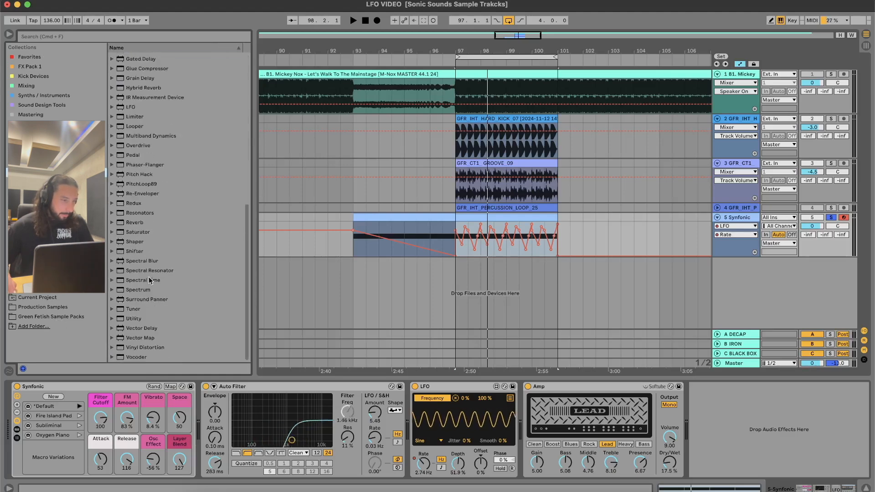
Preview Wavetable's Experimental presets, load Haunted Voltage FX in place of Synfonic and play the loop.
left_click(46, 163)
left_click(112, 259)
left_click(117, 246)
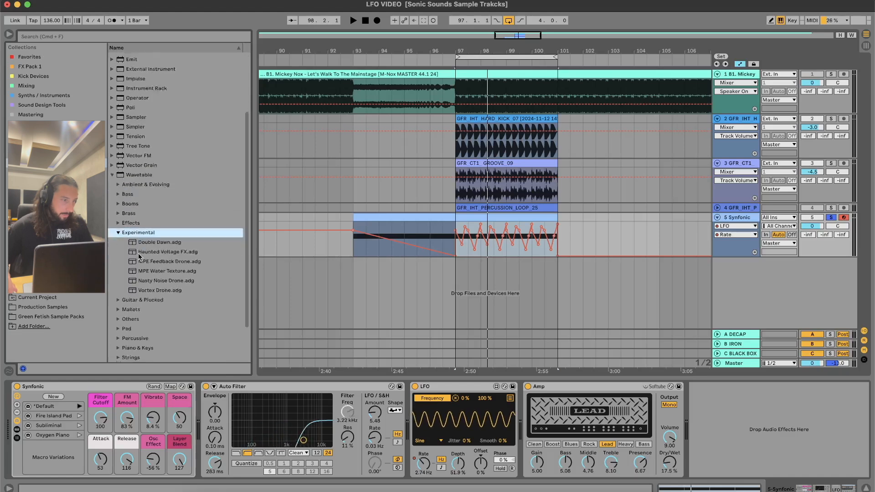
scroll(138, 255, "down", 3)
left_click(161, 212)
left_click(161, 203)
left_click(157, 196)
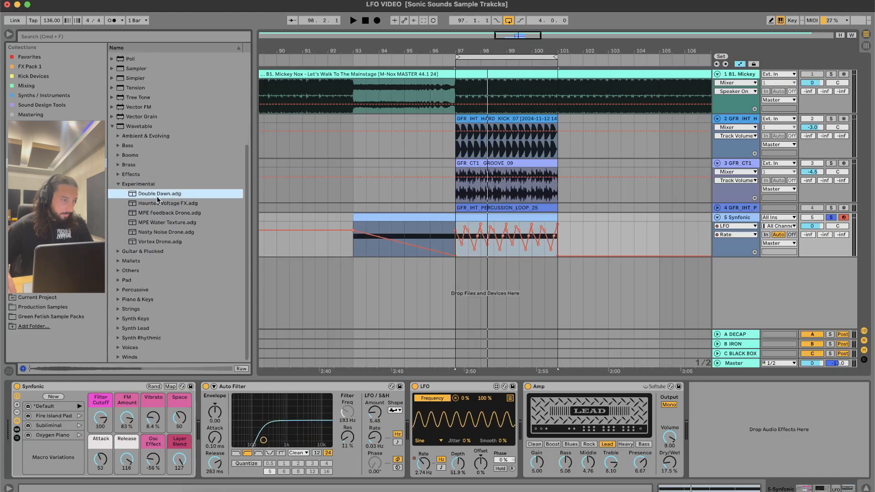
left_click(155, 204)
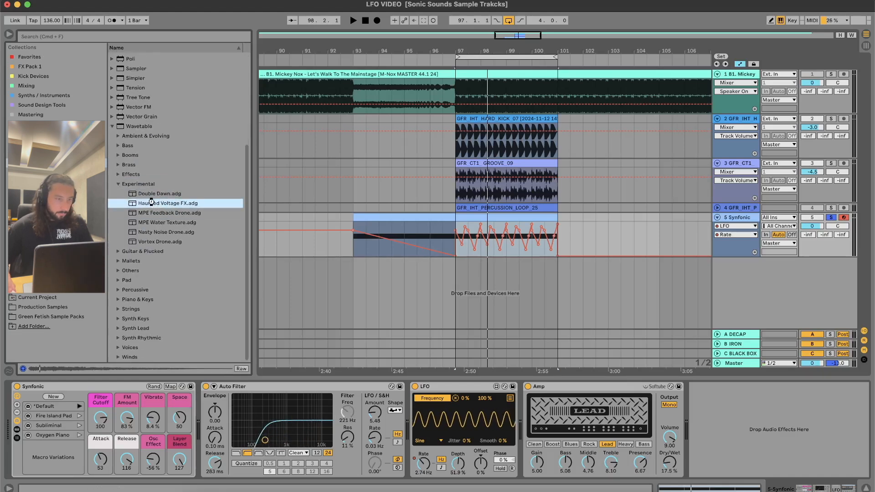
double_click(152, 203)
key("space")
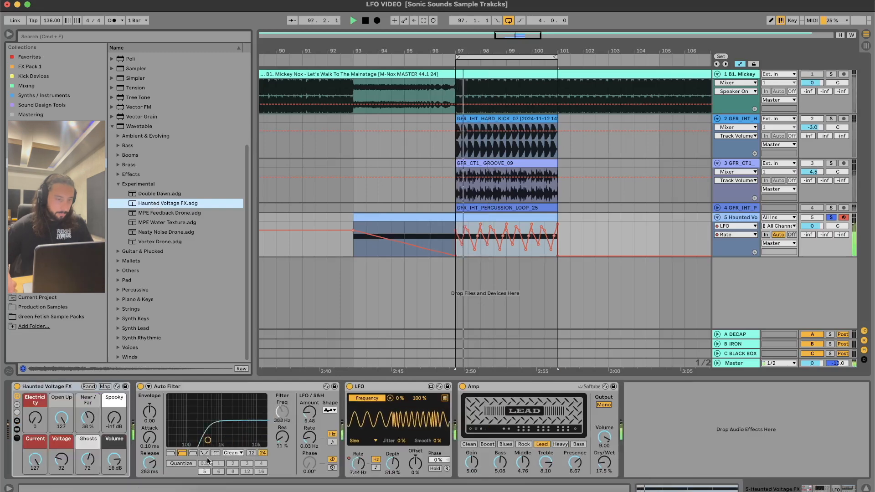
Set the Amp's Presence to 4.44 and randomize the Haunted Voltage FX macros several times.
left_click_drag(575, 462, 575, 481)
left_click(88, 387)
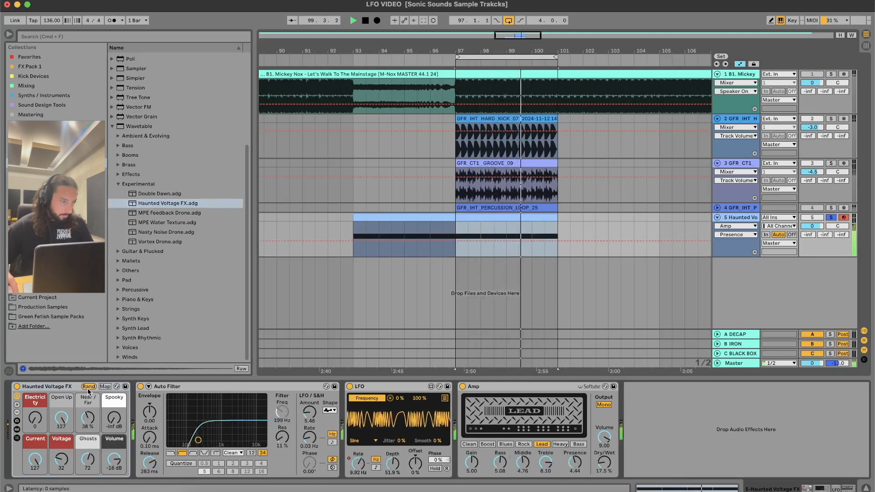
left_click(88, 388)
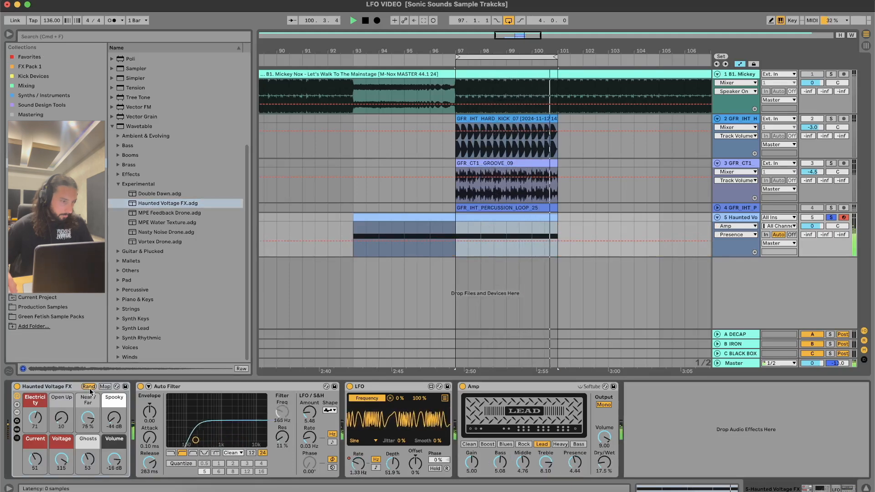
left_click(89, 388)
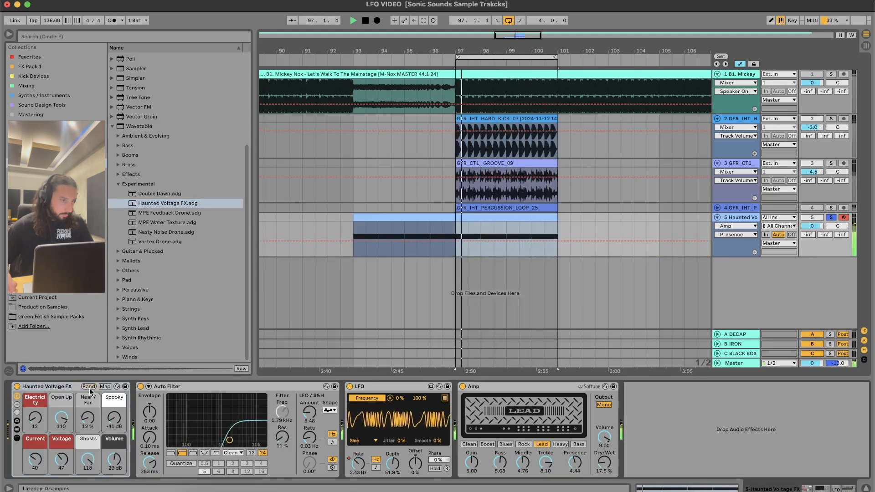
Try sounds from Wavetable's Effects presets, loading Enjoy the Show FX onto the synth track and playing it.
left_click(117, 174)
left_click(136, 205)
double_click(151, 251)
scroll(213, 263, "down", 4)
key("space")
scroll(213, 263, "down", 2)
double_click(213, 263)
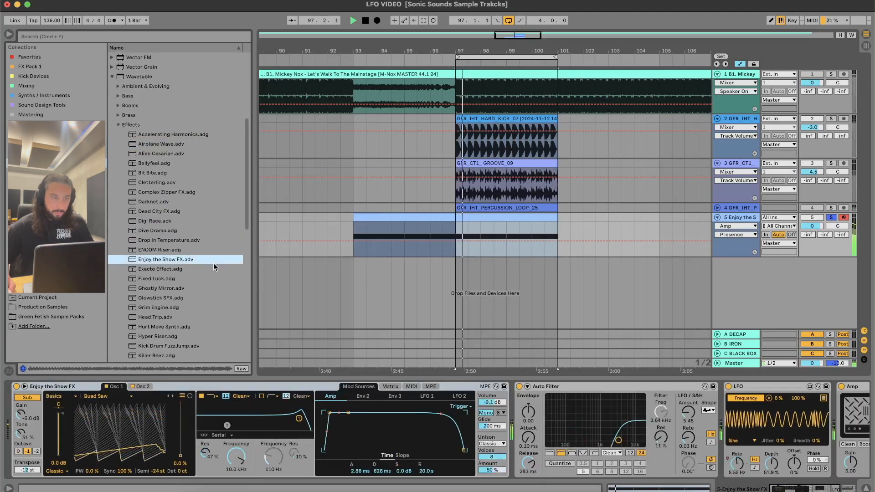
scroll(213, 264, "down", 3)
key("space")
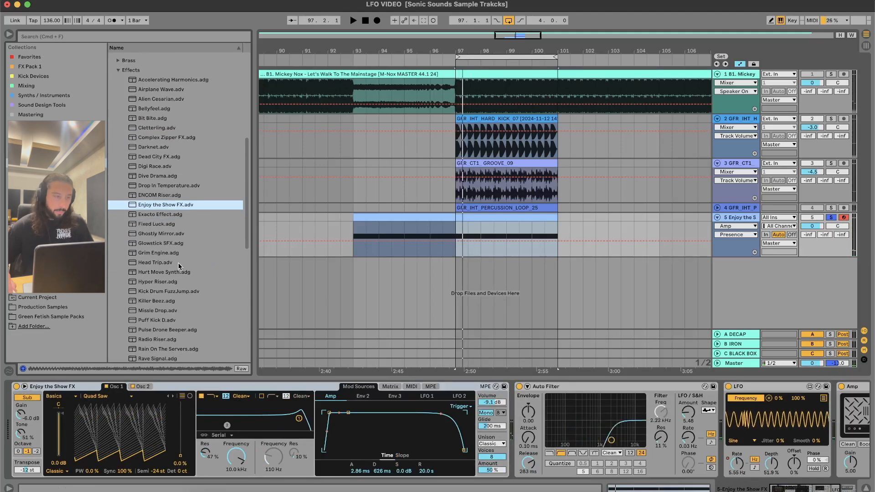
Load the Rave Signal preset onto the synth track and set the Amp's Bass to 1.43 and Middle to 8.49.
scroll(180, 246, "down", 4)
double_click(180, 218)
key("space")
scroll(185, 239, "down", 2)
double_click(185, 241)
scroll(186, 241, "down", 3)
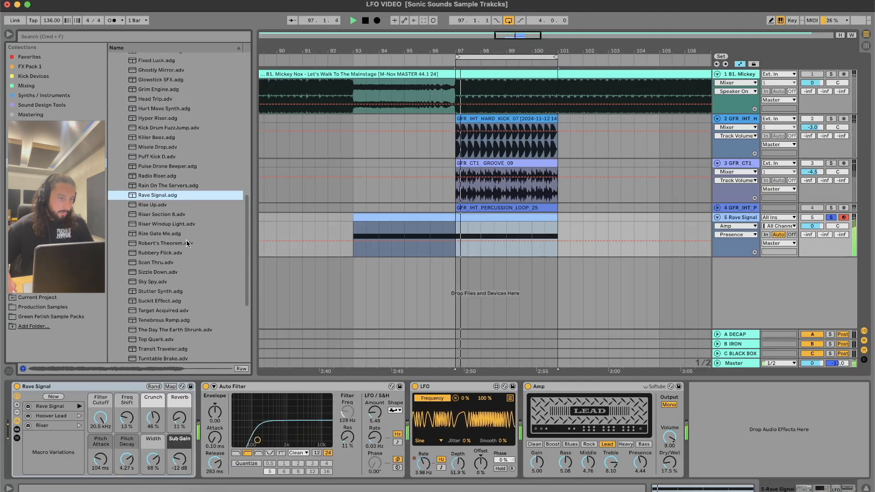
scroll(187, 243, "down", 3)
left_click_drag(567, 463, 588, 431)
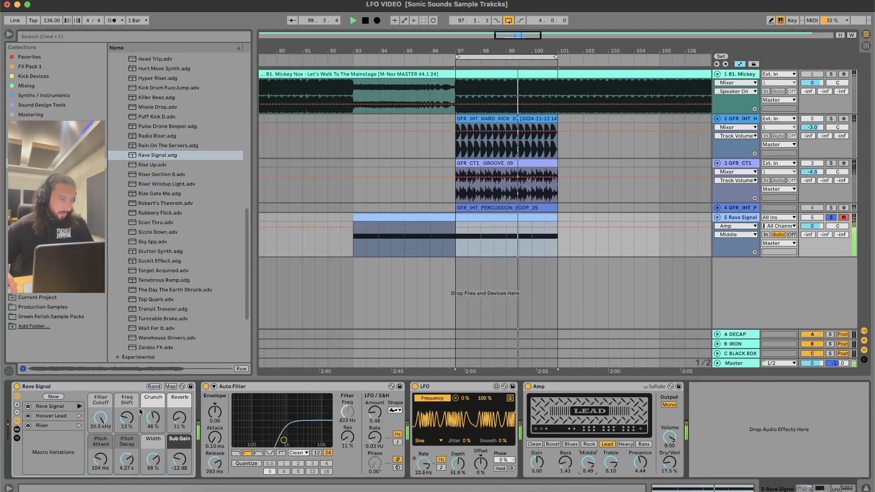
Choose Rave Signal's Hoover Lead variation and set Crunch to 22 %, Reverb and Width to 0.0 %, Sub Gain to -3.1 dB and Pitch Decay to 15.9 s.
left_click(79, 415)
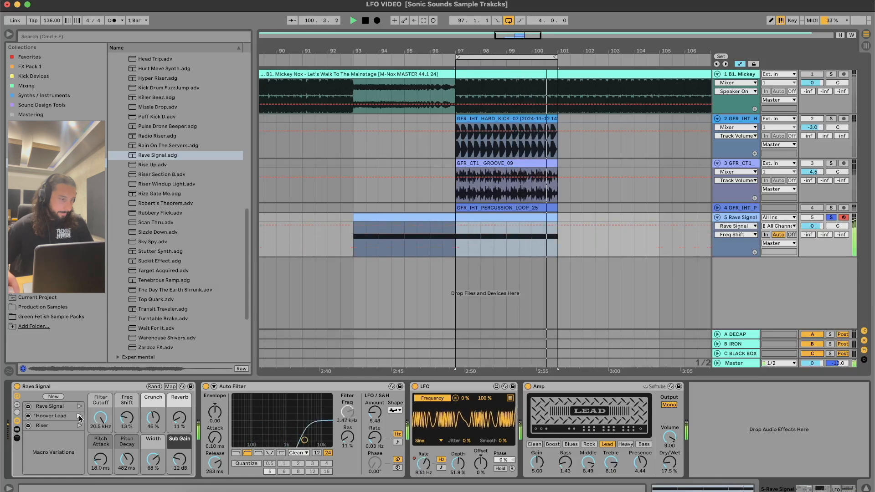
left_click_drag(153, 417, 180, 431)
left_click_drag(154, 459, 153, 489)
left_click_drag(182, 462, 183, 440)
left_click_drag(128, 461, 128, 430)
key("space")
Try a duplicate of the LFO on the Rave Signal track, play the loop and delete the duplicate.
left_click(461, 387)
key("super+d")
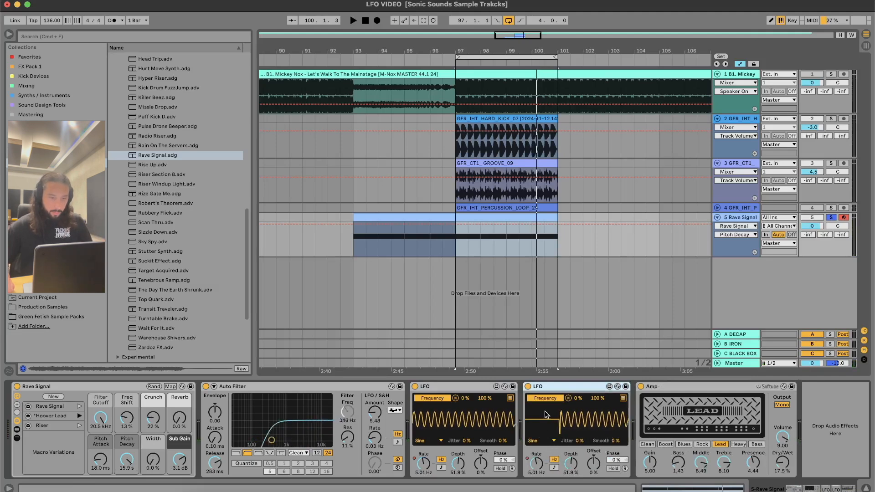
left_click(555, 399)
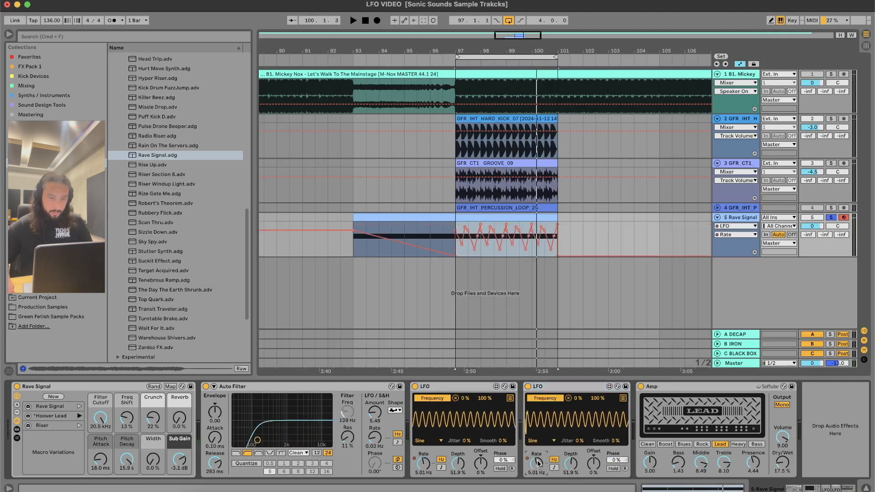
left_click(567, 398)
key("space")
key("space")
left_click(556, 391)
key("Delete")
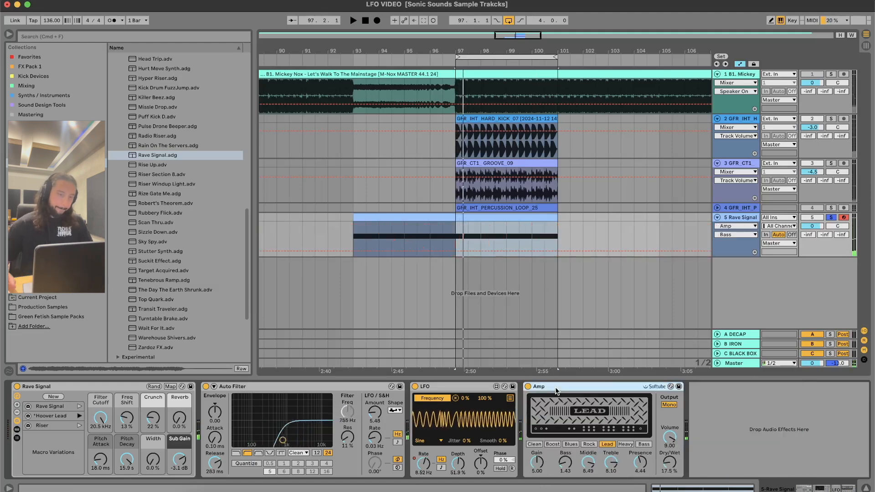
Add another LFO device to the Rave Signal track and place it between the existing LFO and the Amp.
scroll(112, 174, "up", 10)
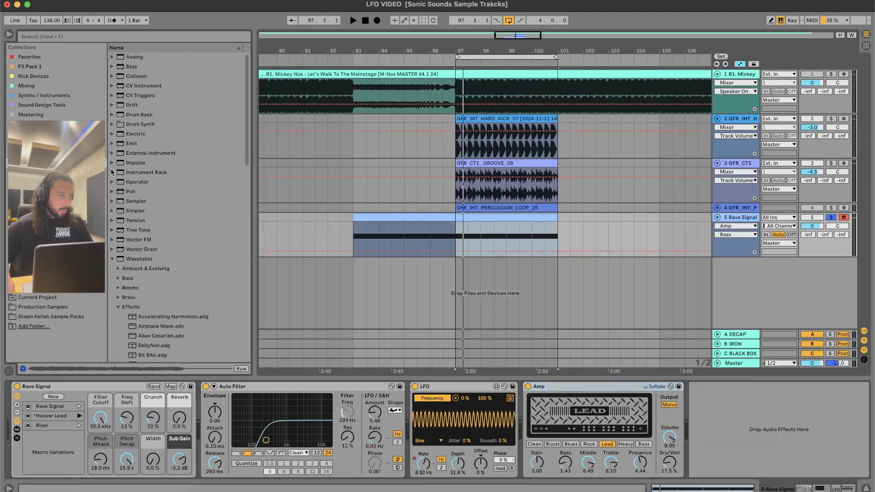
left_click(68, 172)
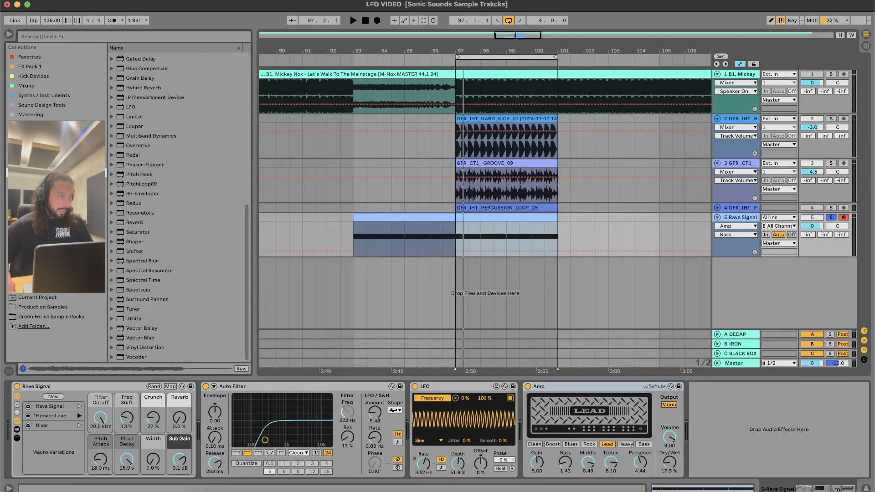
double_click(147, 109)
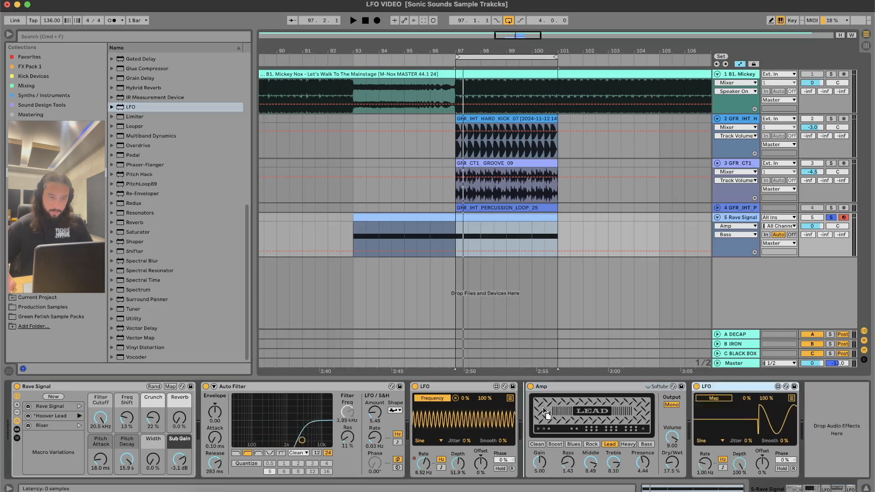
left_click_drag(545, 412, 542, 412)
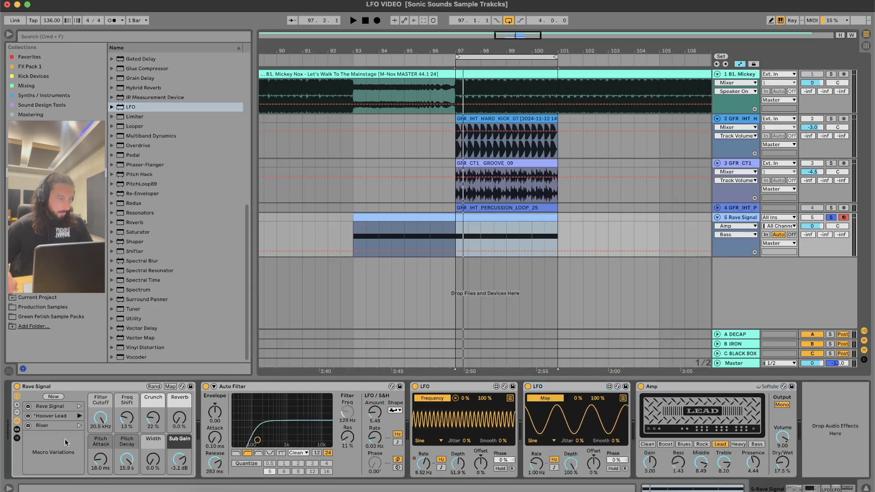
Map the new LFO to Rave Signal's Pitch Decay, start playback, and set its Depth to 76.4 % and Offset to -99 %.
left_click(126, 459)
key("space")
mouse_move(536, 464)
left_mouse_down()
mouse_move(537, 433)
mouse_move(536, 455)
mouse_move(576, 487)
mouse_move(591, 470)
mouse_move(591, 491)
mouse_move(536, 457)
mouse_move(536, 442)
mouse_move(536, 476)
left_mouse_up()
During playback, set Rave Signal's Pitch Attack to 0.00 ms, Filter Cutoff to 4.95 kHz and Crunch to 43 %, and raise Freq Shift slightly.
left_click(99, 440)
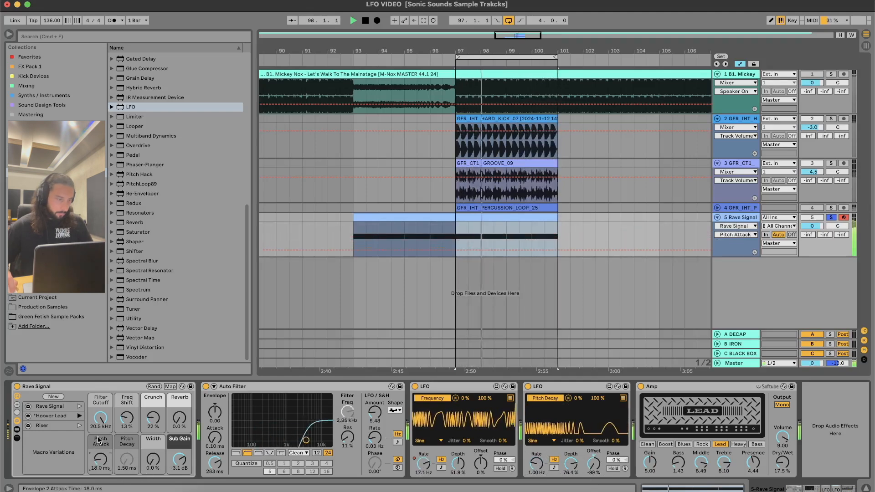
left_click_drag(100, 460, 100, 478)
mouse_move(100, 417)
left_mouse_down()
mouse_move(100, 448)
mouse_move(100, 426)
left_mouse_up()
left_click_drag(153, 418, 153, 403)
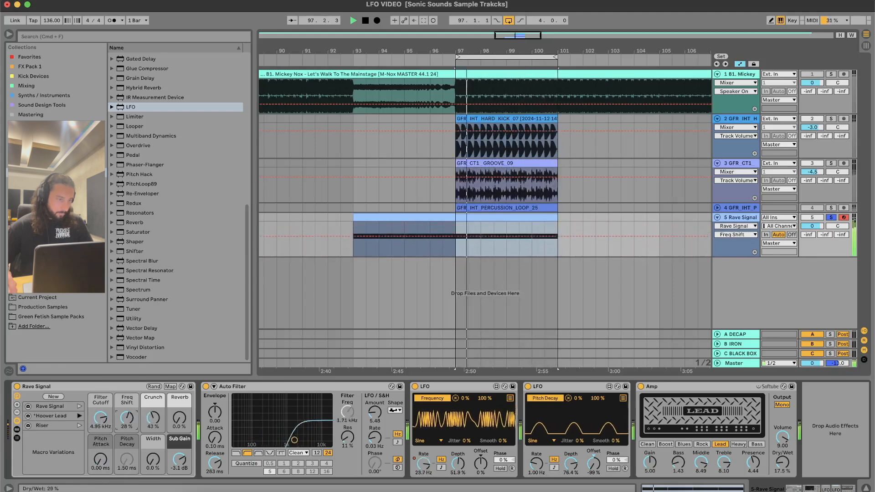
key("space")
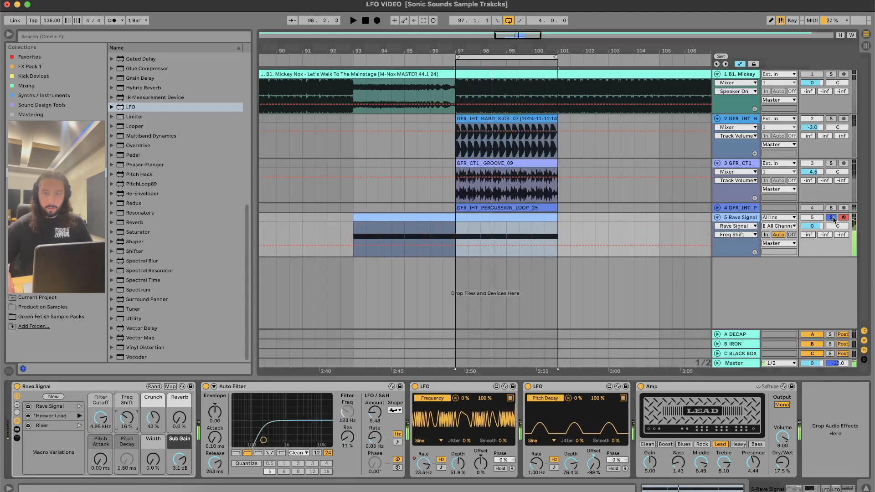
Unsolo the Rave Signal track, play the arrangement from bar 93 and display the track's LFO Rate automation.
left_click(830, 217)
key("space")
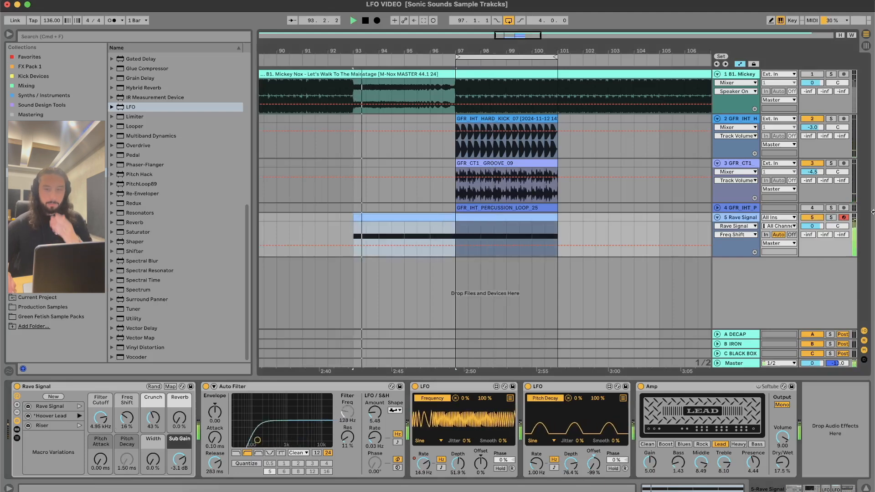
left_click(747, 226)
left_click(739, 309)
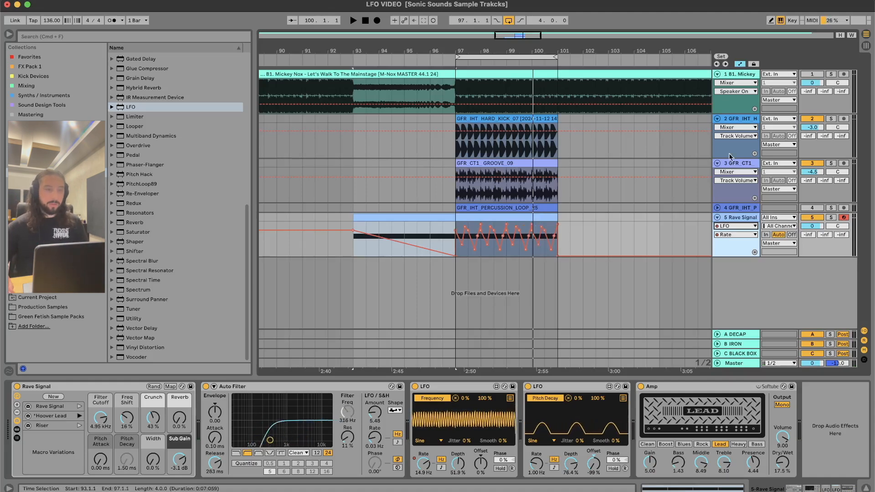
Solo the reference track and listen to its synth sections at bars 61, 81 and 117.
left_click_drag(509, 35, 509, 11)
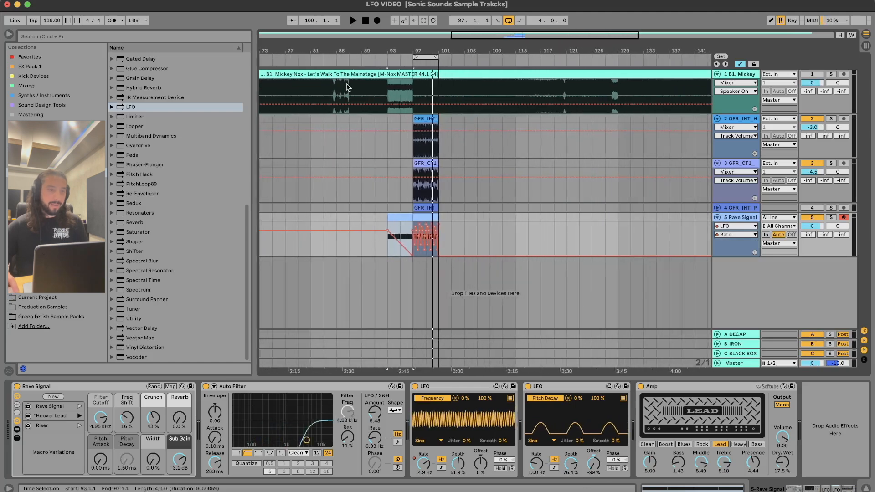
scroll(347, 87, "left", 7)
left_click(448, 89)
left_click(500, 88)
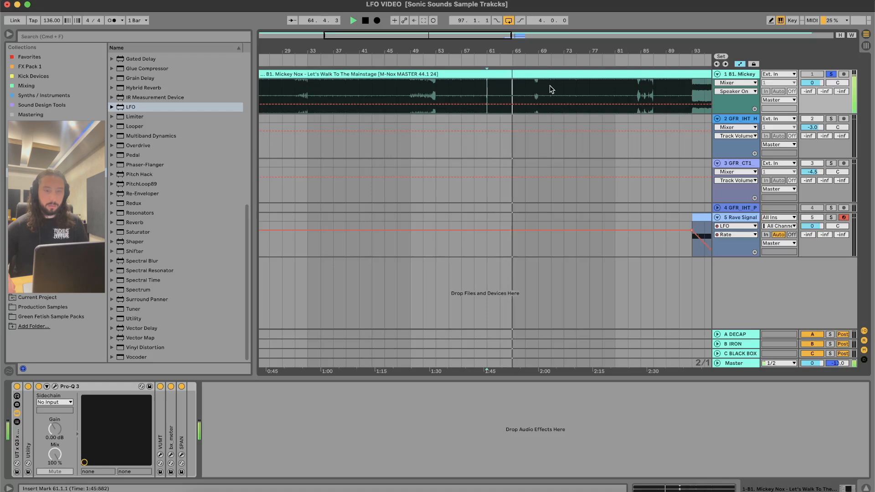
scroll(551, 88, "right", 5)
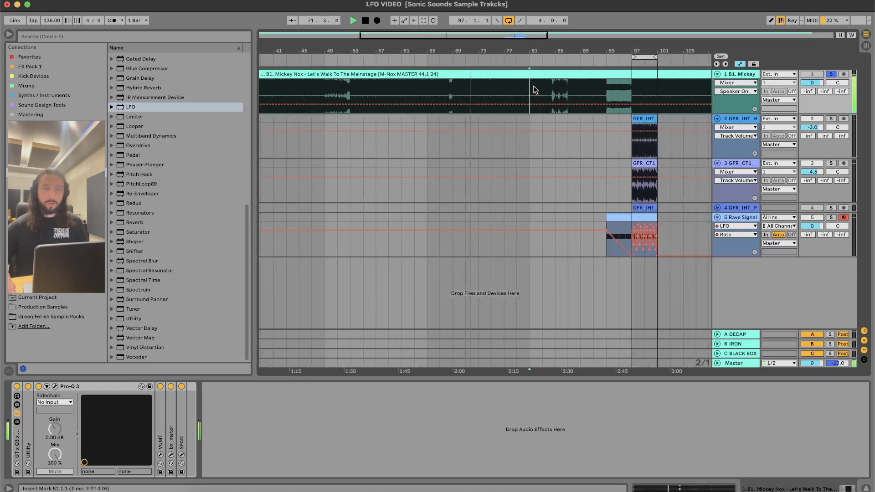
key("space")
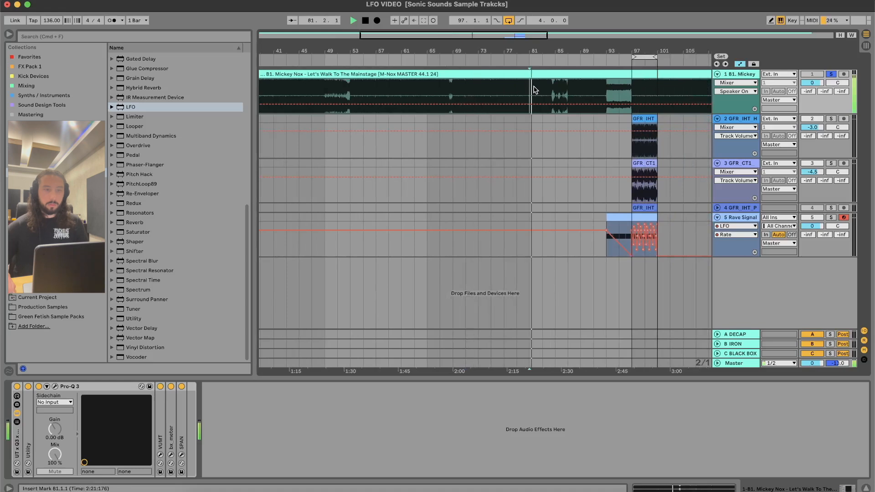
scroll(535, 90, "right", 10)
left_click(533, 87)
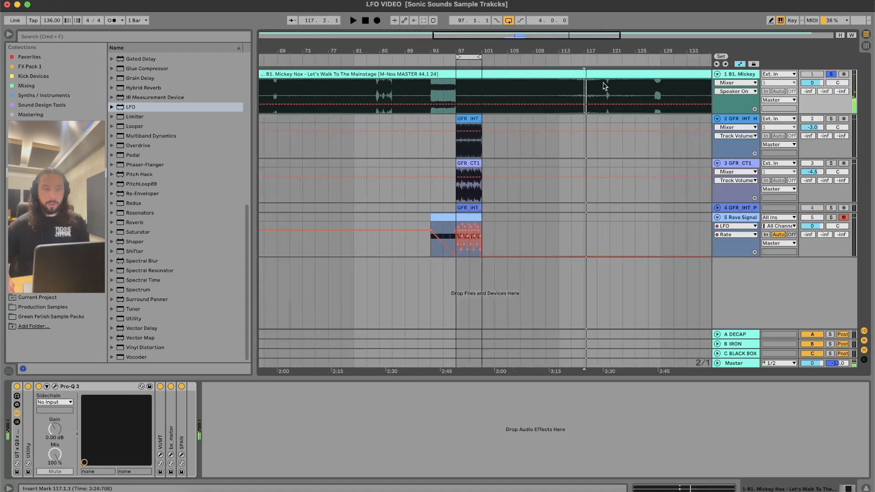
Listen to the reference track's synth variations from bars 121, 127, 129 and 161.
scroll(606, 86, "right", 6)
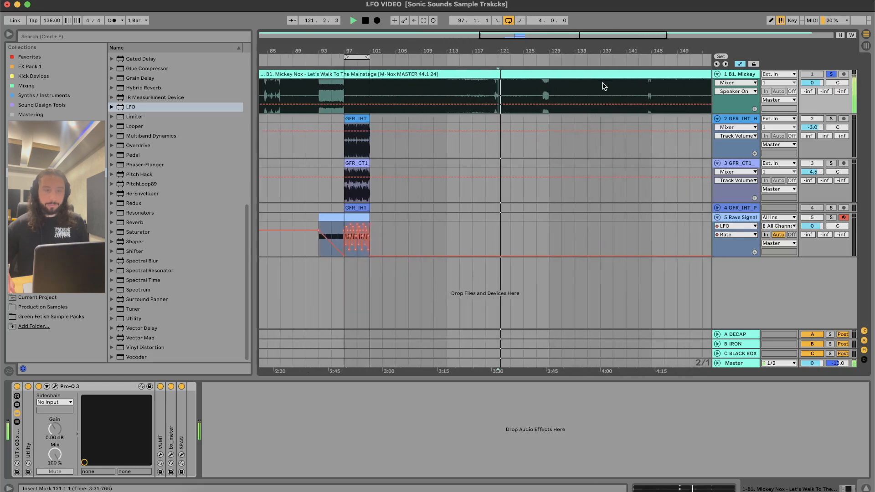
left_click(544, 90)
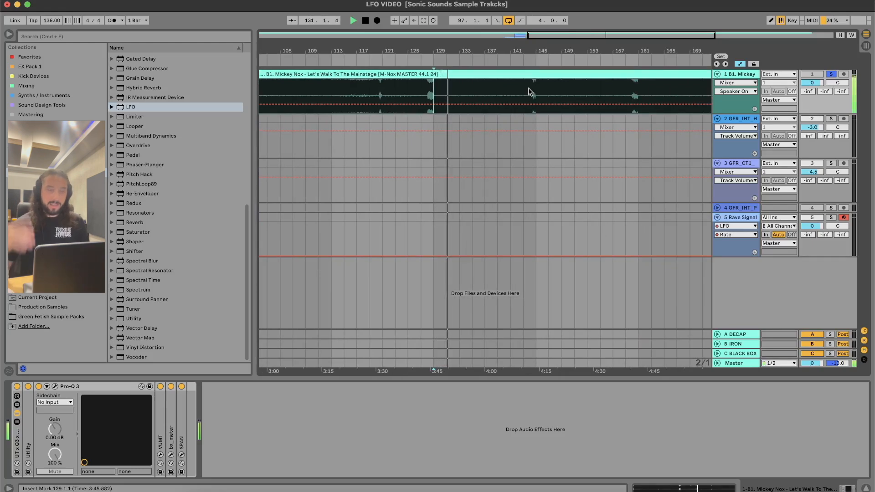
left_click(416, 88)
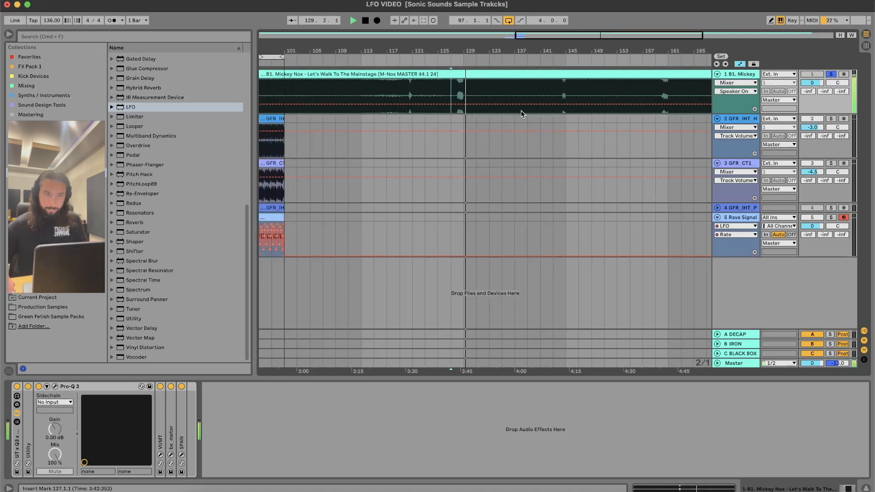
left_click(591, 92)
key("space")
key("space")
scroll(614, 92, "right", 5)
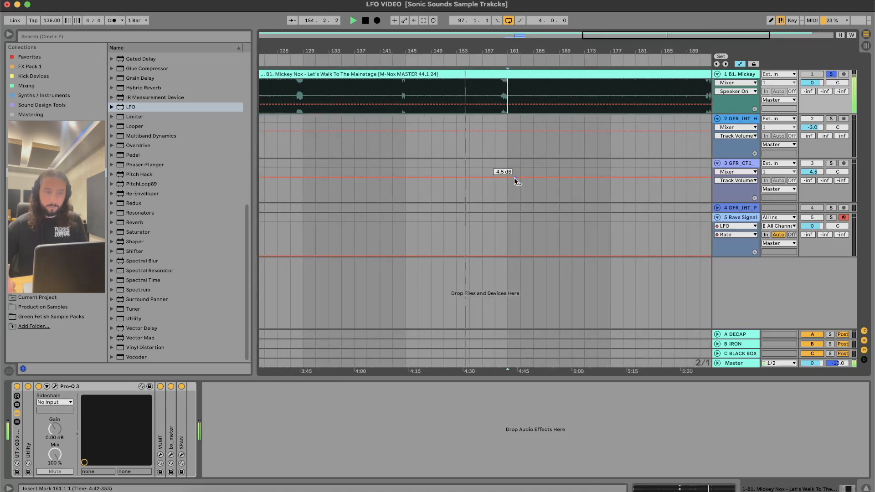
key("space")
key("space")
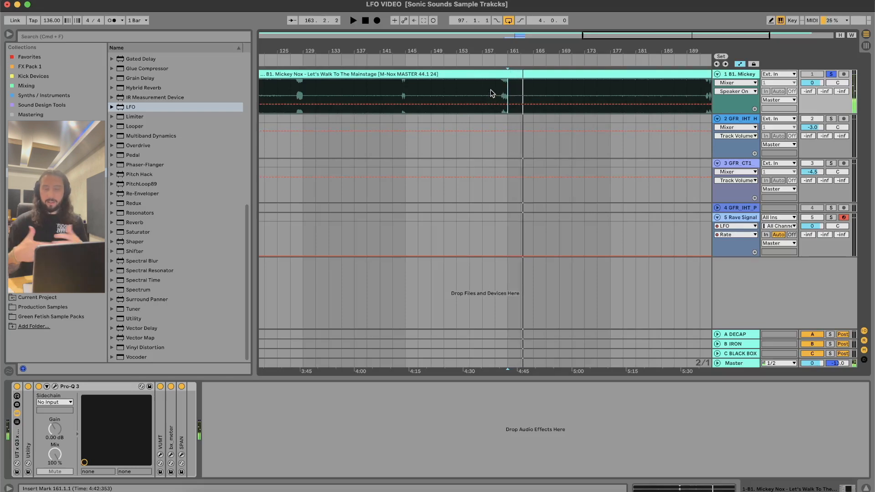
Return to the synth clip at bar 97, play it and set Rave Signal's Freq Shift to 43 %.
scroll(467, 193, "left", 10)
left_click(413, 213)
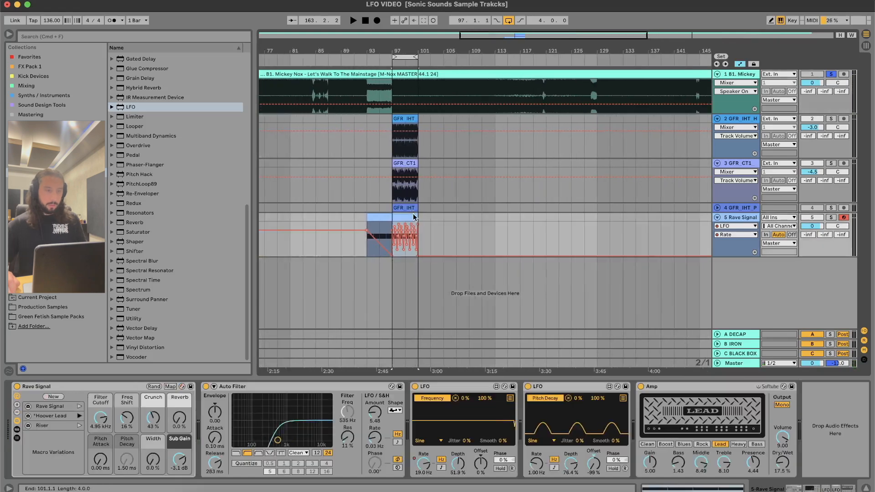
key("z")
key("space")
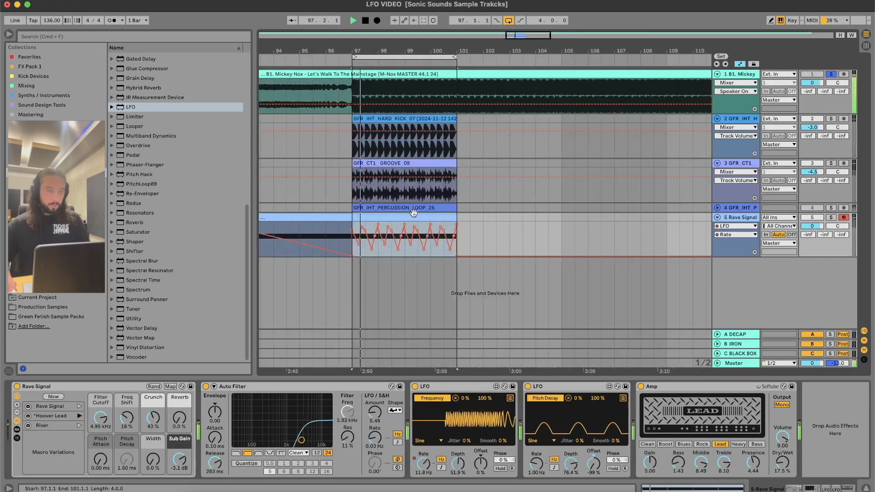
left_click(126, 418)
left_click_drag(126, 418, 127, 436)
key("super+z")
key("space")
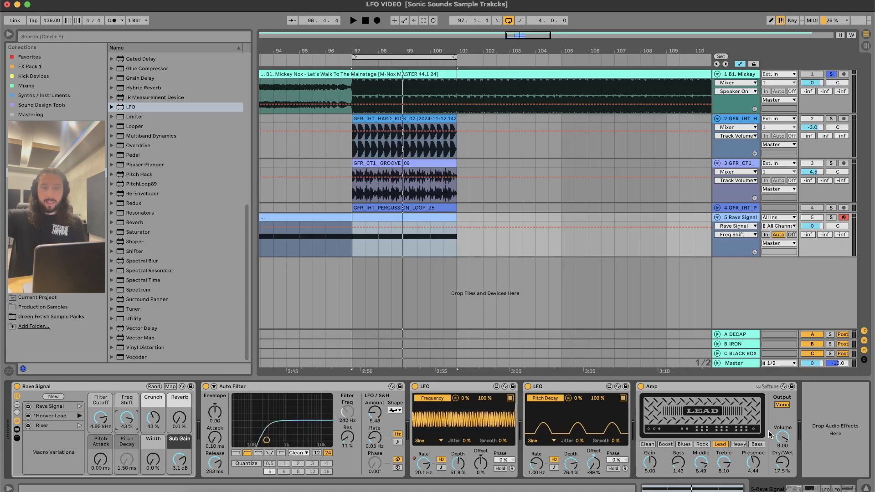
Solo the Rave Signal track and play its clip from bar 97.
left_click(830, 212)
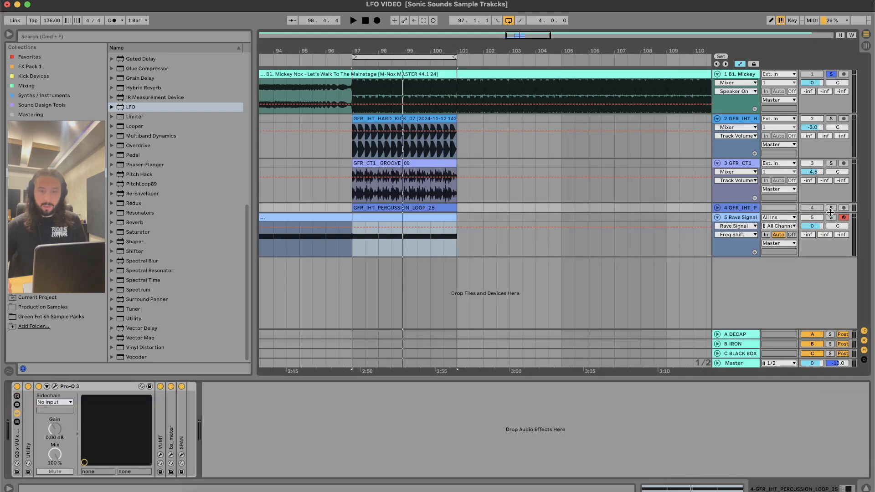
left_click(413, 218)
key("space")
Load Wavetable's Enjoy the Show FX preset from the Effects presets onto the synth track and play the loop.
left_click(41, 163)
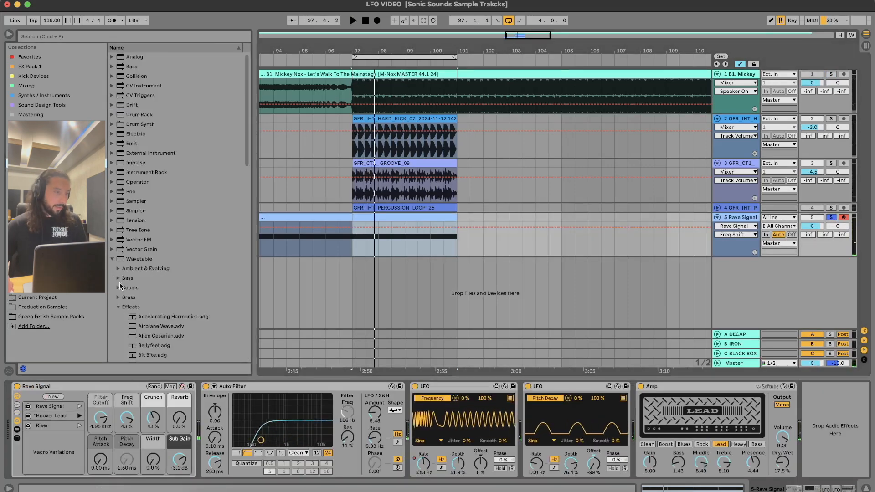
scroll(121, 285, "down", 5)
left_click(160, 295)
scroll(165, 273, "down", 2)
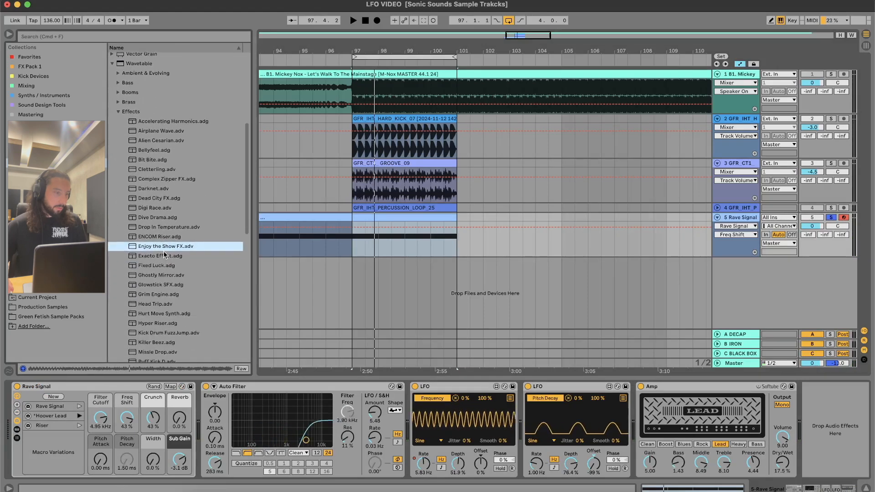
double_click(165, 246)
key("space")
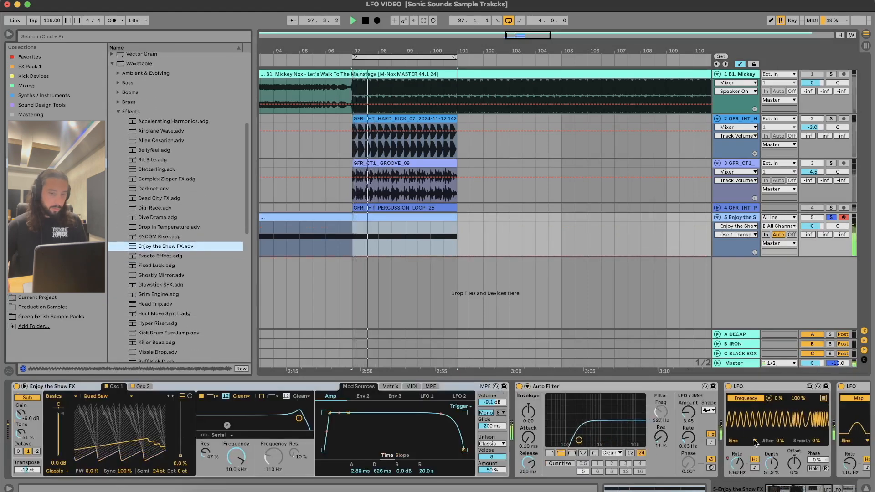
Switch the Auto Filter to band-pass and reduce the Depth of the LFO mapped to its Frequency to 39.3 %.
scroll(773, 473, "right", 5)
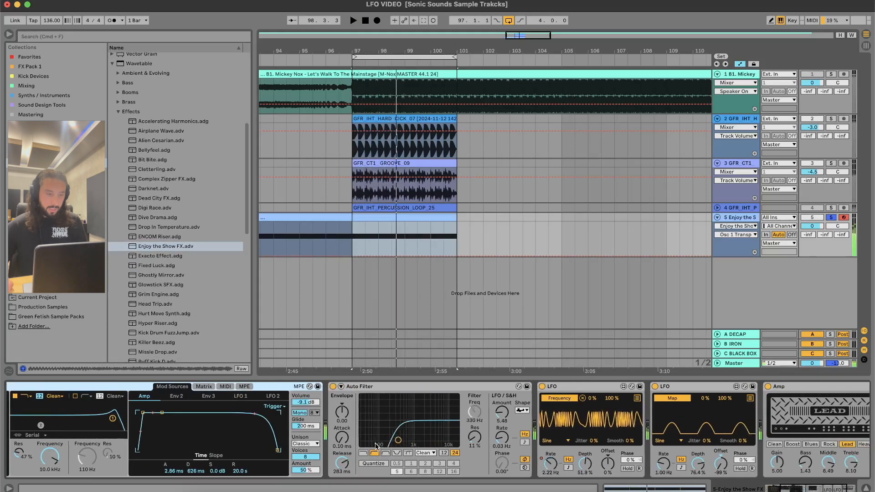
left_click(384, 453)
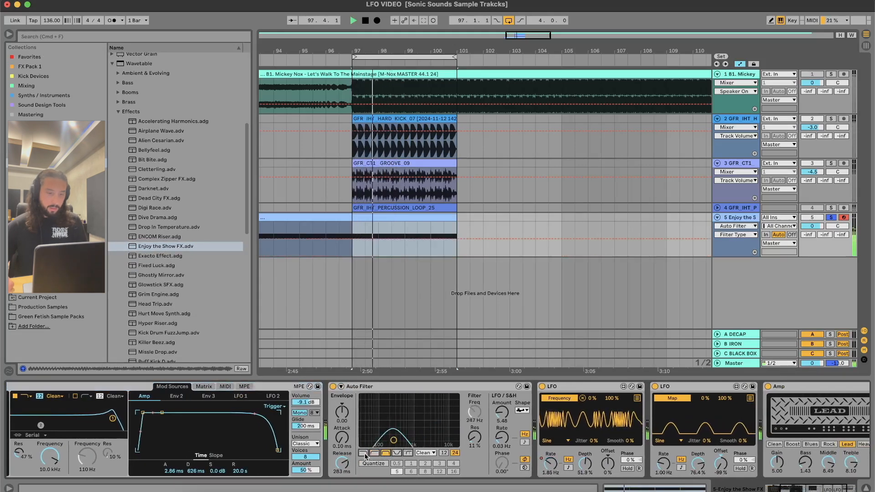
left_click_drag(586, 464, 586, 475)
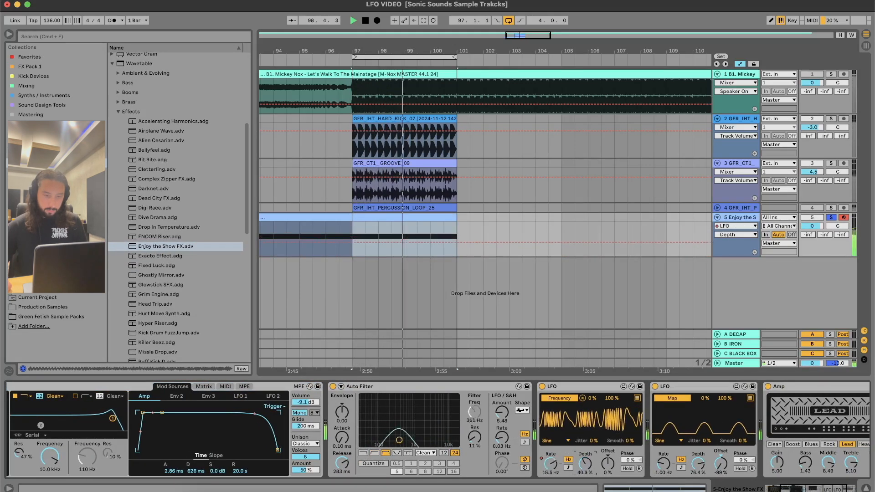
Delete the unmapped second LFO in front of the Amp.
left_click(670, 386)
key("Delete")
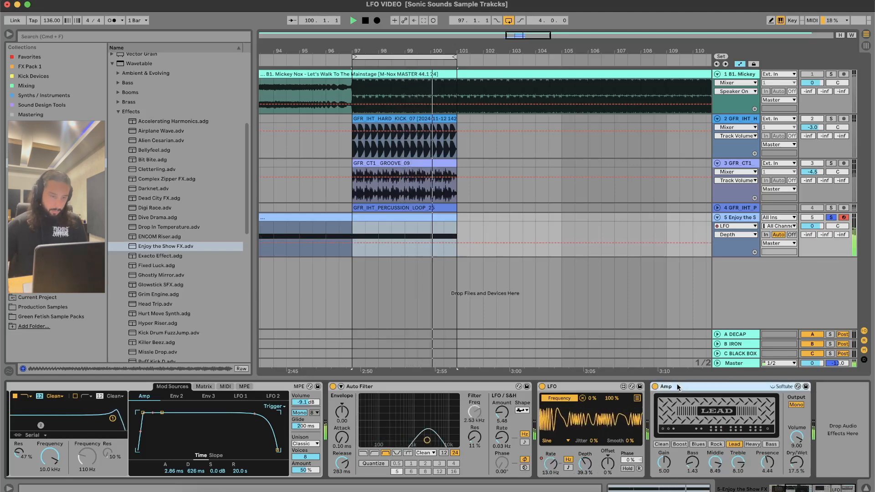
Set the Auto Filter's Resonance to 49 % and LFO Rate to 0.39 Hz, and enable Quantize with a value of 2.
left_click_drag(474, 437, 501, 420)
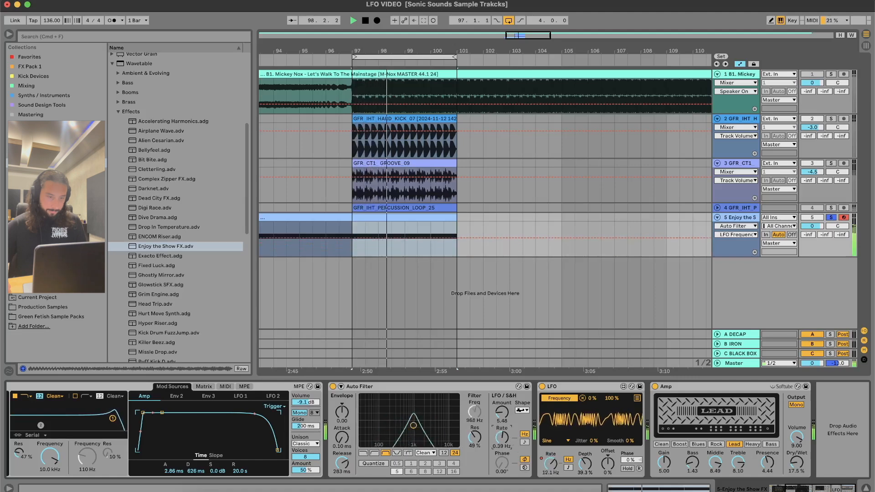
left_click(373, 464)
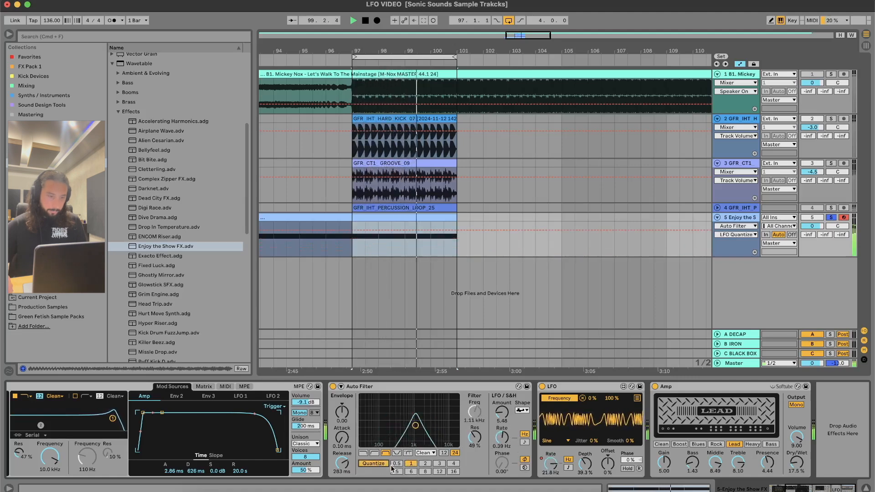
left_click(424, 464)
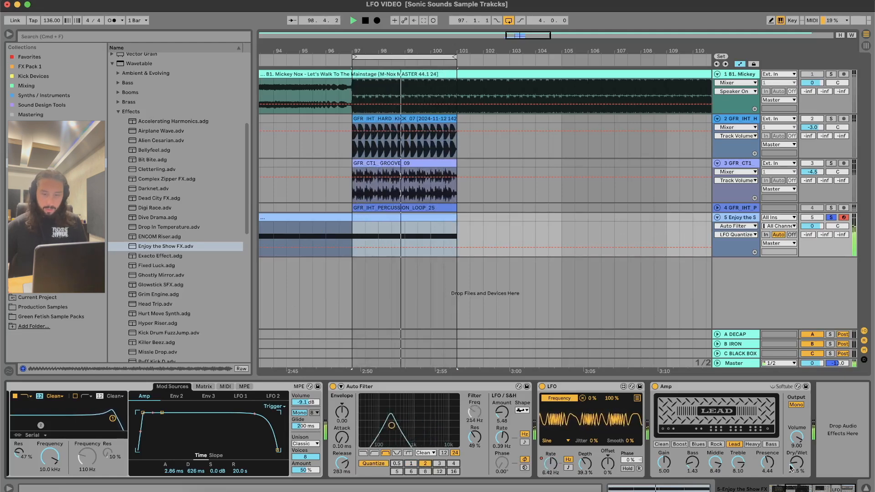
Set the Amp's Dry/Wet to 61.9 %, Middle and Treble to 10.0 and Presence to 6.03, and the Auto Filter's Resonance to 51 %.
left_click_drag(796, 462, 796, 453)
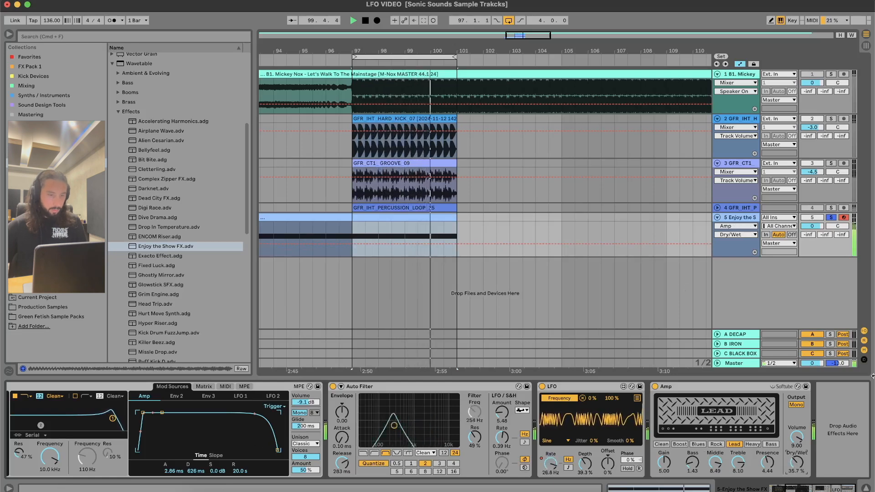
left_click_drag(801, 471, 797, 452)
left_click_drag(474, 437, 474, 402)
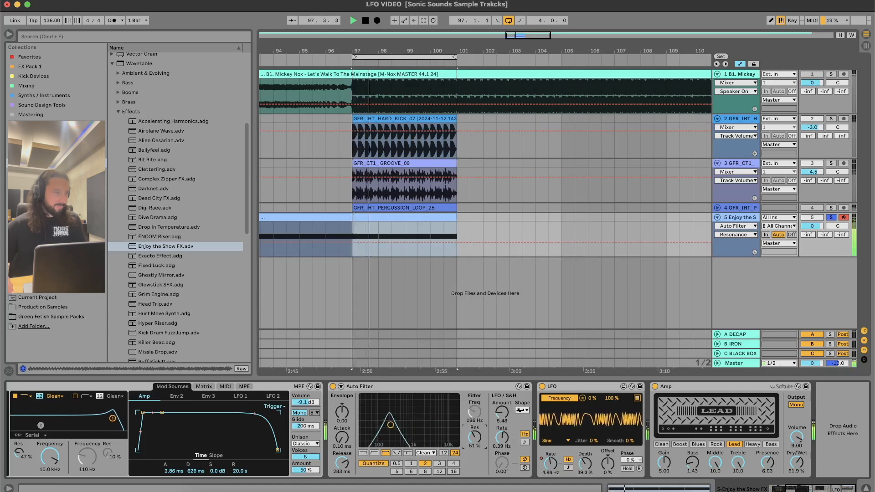
Add a second LFO after the Amp, map it to the Auto Filter's Resonance, and collapse the Amp device.
left_click(37, 172)
double_click(157, 107)
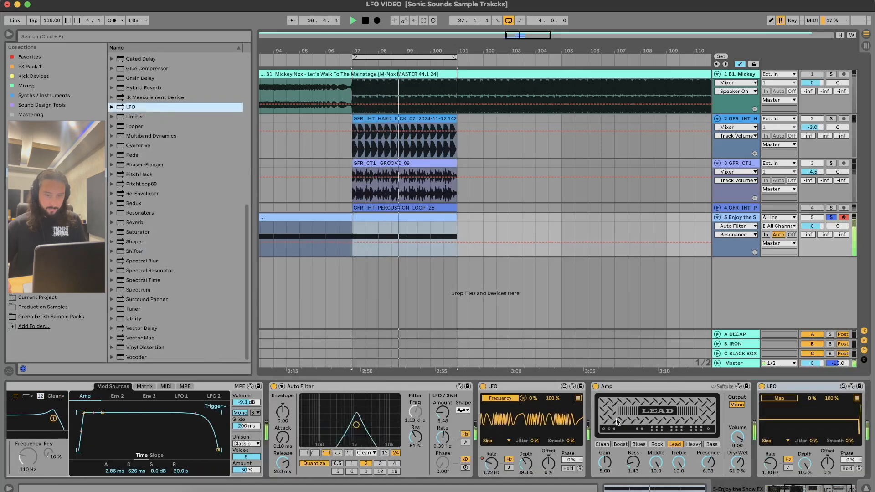
left_click(779, 398)
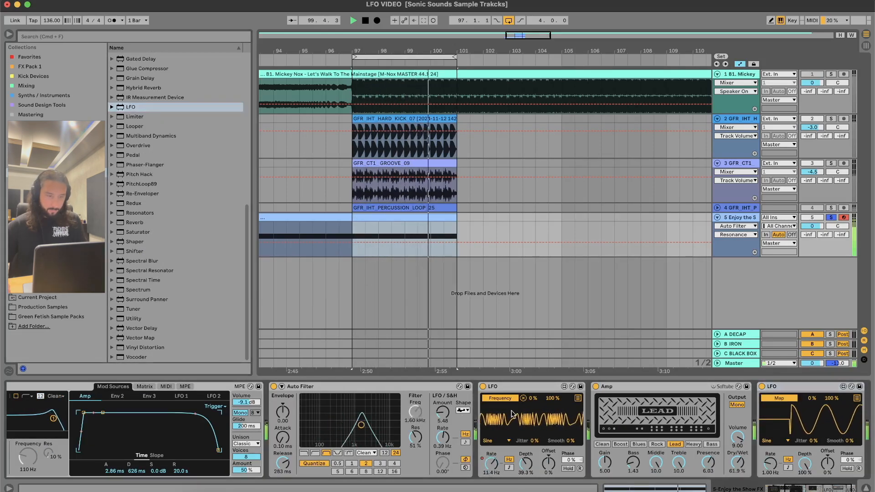
left_click(415, 436)
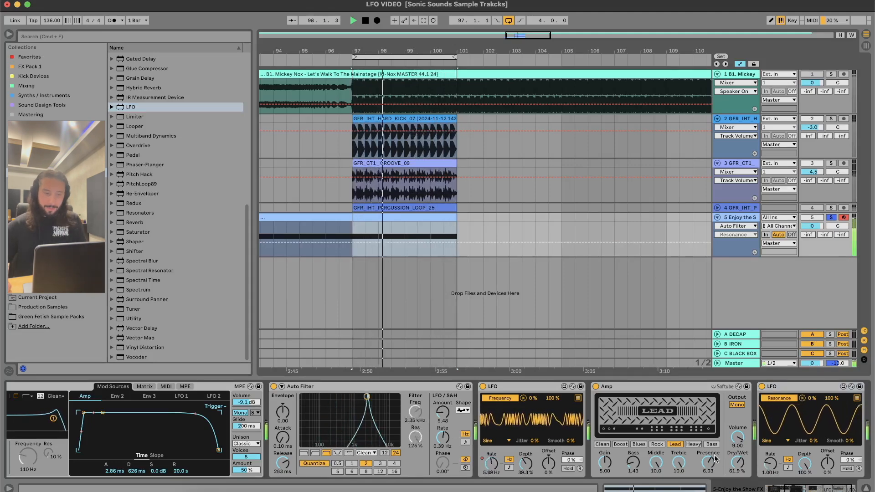
double_click(613, 386)
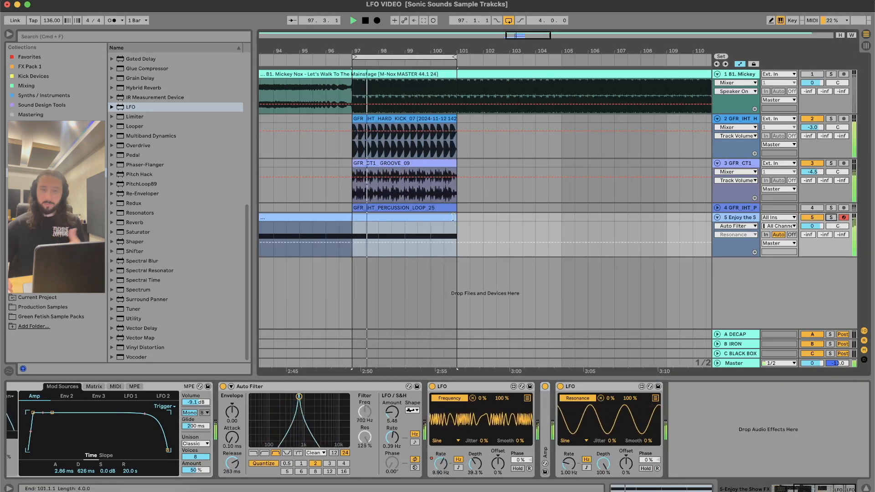
Activate the percussion loop track, set its volume to -15.2 dB, and stop playback after hearing it with the synth.
left_click(812, 208)
left_click(717, 207)
left_click_drag(812, 216, 811, 231)
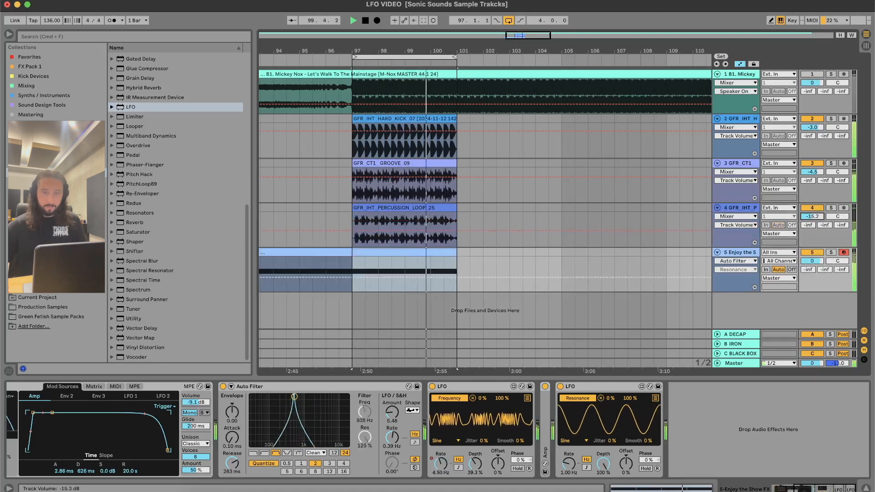
left_click(717, 208)
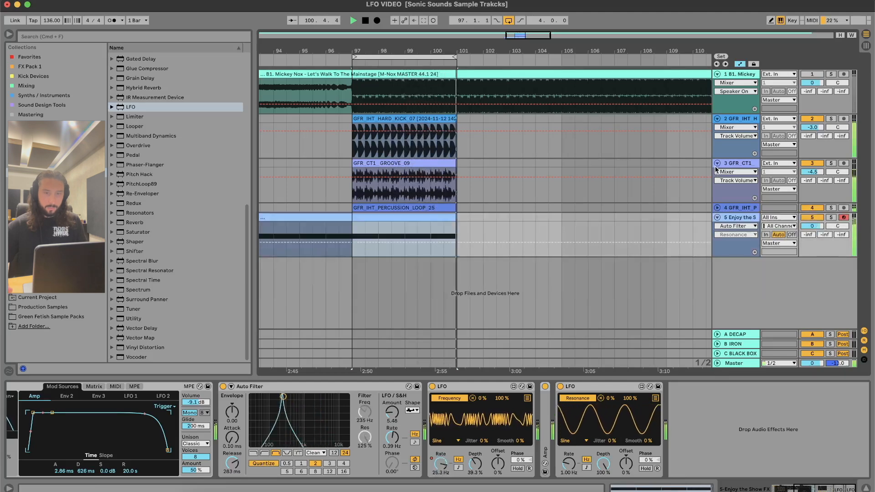
key("space")
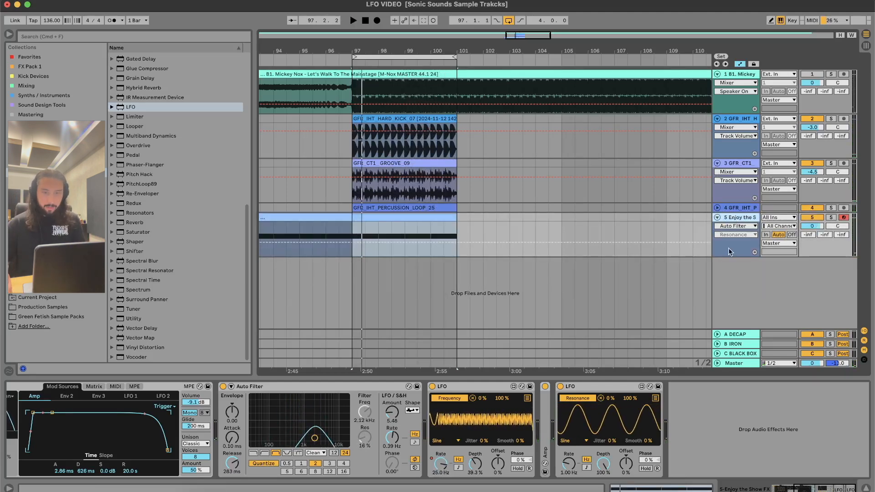
Duplicate the Enjoy the Show FX synth track with its automation, then deactivate and fold the copy.
key("super+d")
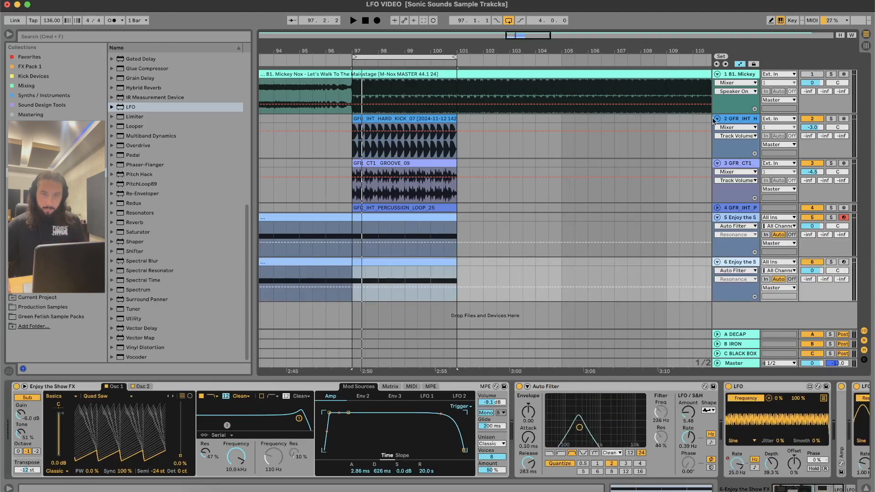
left_click(739, 73, "shift")
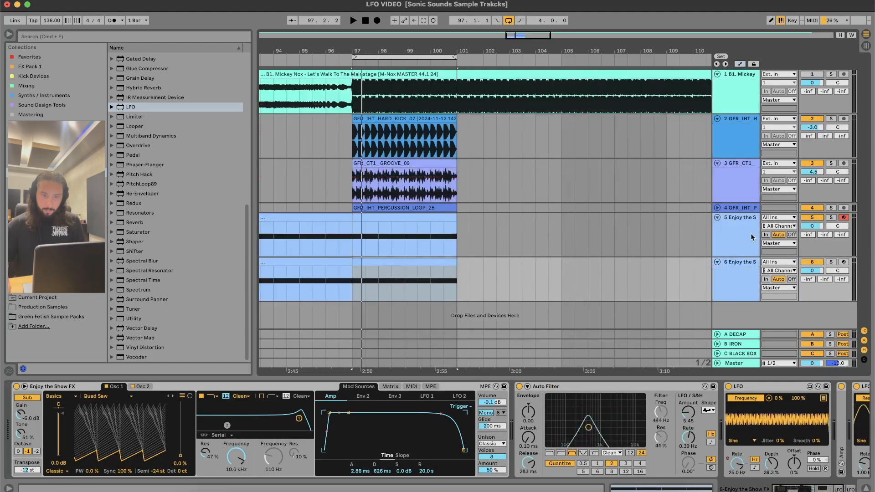
left_click(739, 65)
left_click(736, 271)
left_click(734, 296)
left_click(734, 279)
left_click(735, 302)
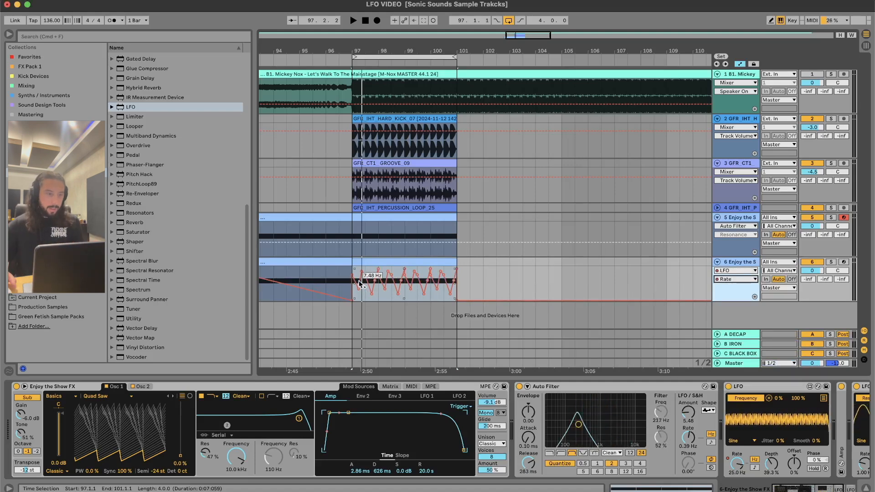
left_click(812, 262)
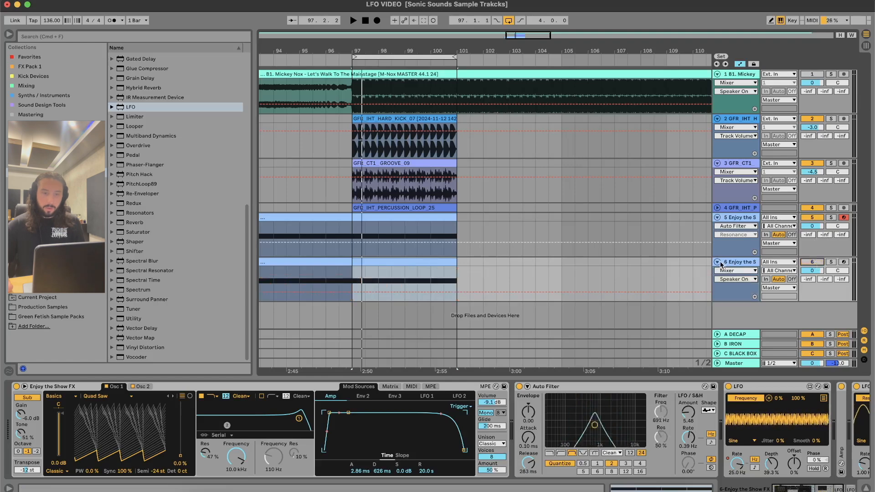
left_click(717, 262)
Freeze and flatten the original synth track to audio.
left_click(429, 217)
right_click(429, 216)
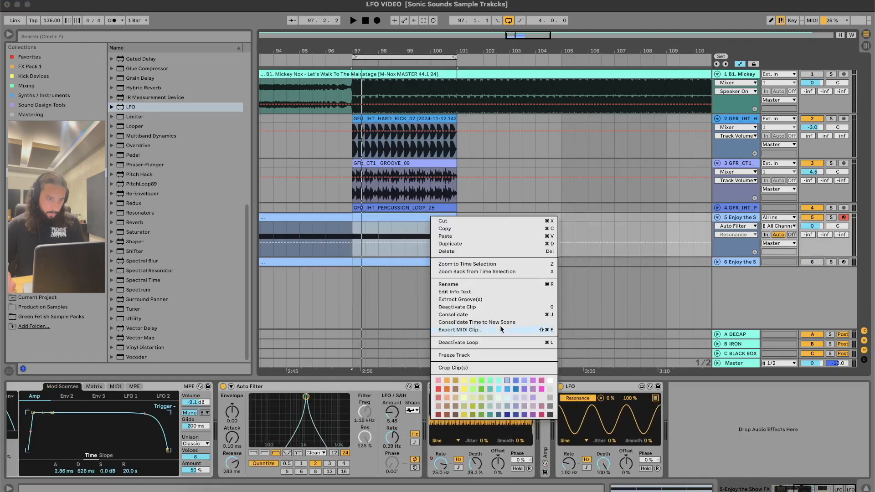
left_click(498, 355)
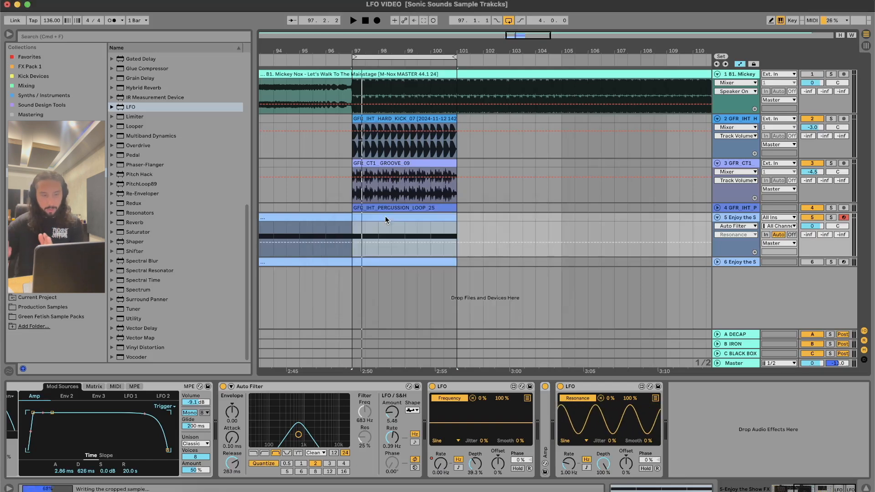
right_click(386, 219)
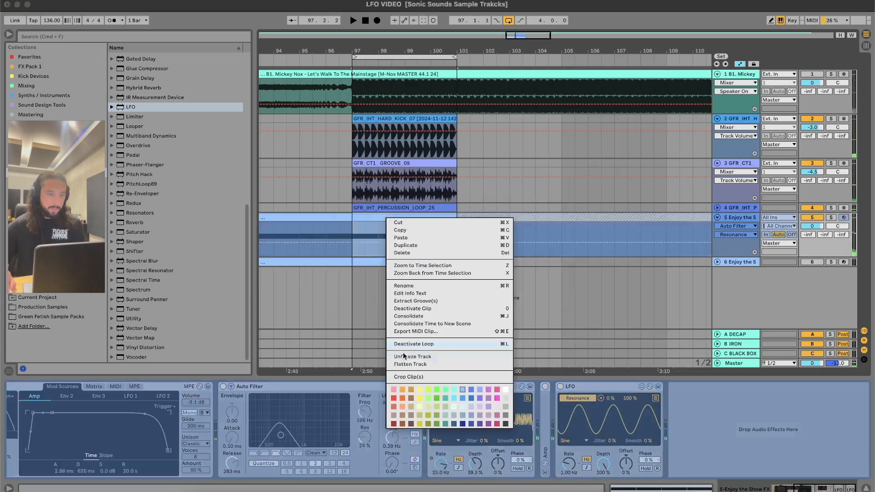
left_click(417, 364)
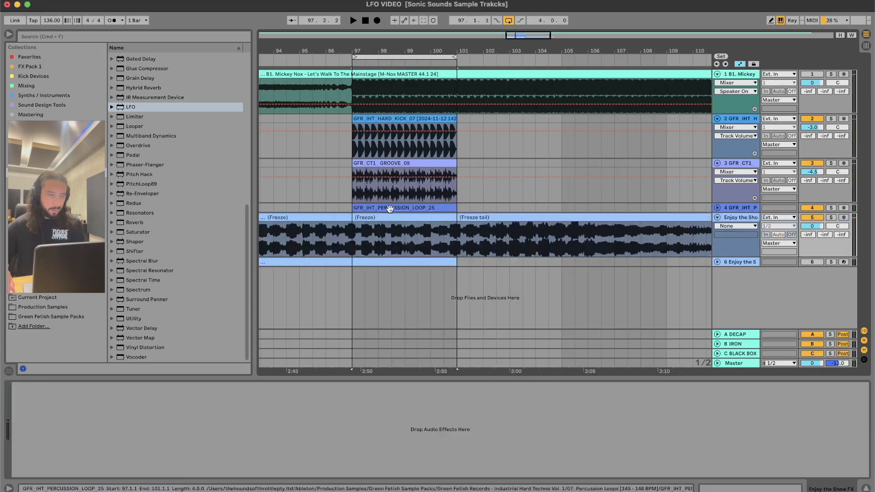
Play the flattened synth audio from bar 97 and audition its freeze tail for usable sections.
left_click(383, 218)
scroll(398, 232, "up", 3)
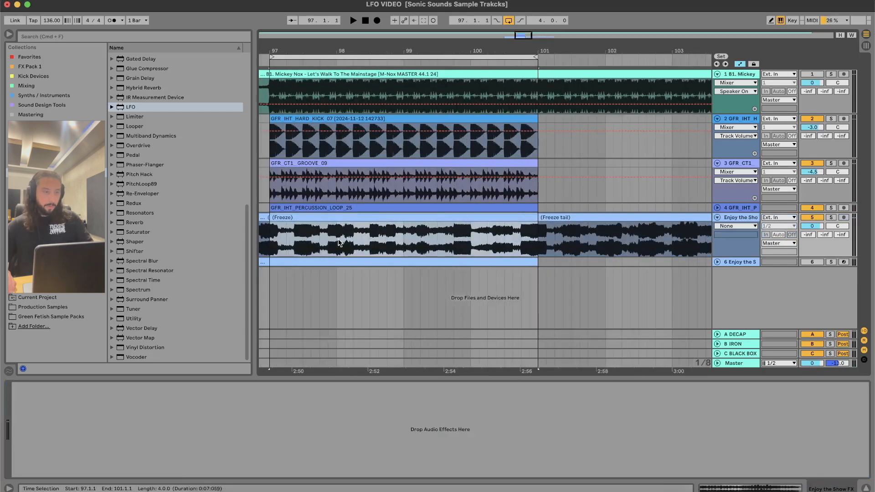
scroll(404, 251, "left", 4)
key("space")
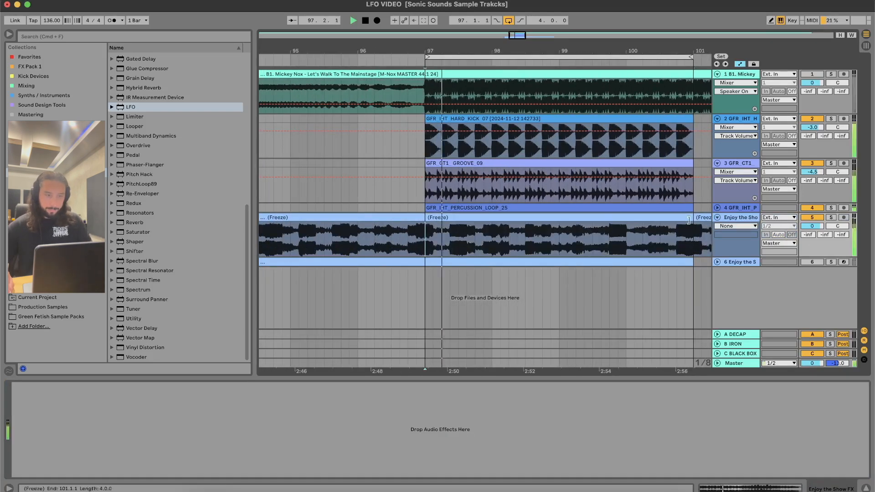
scroll(521, 239, "down", 4)
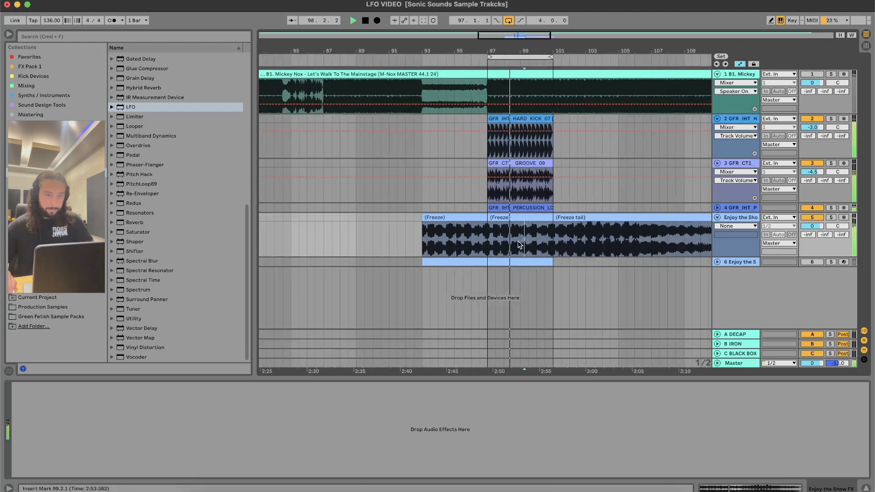
left_click_drag(620, 242, 607, 248)
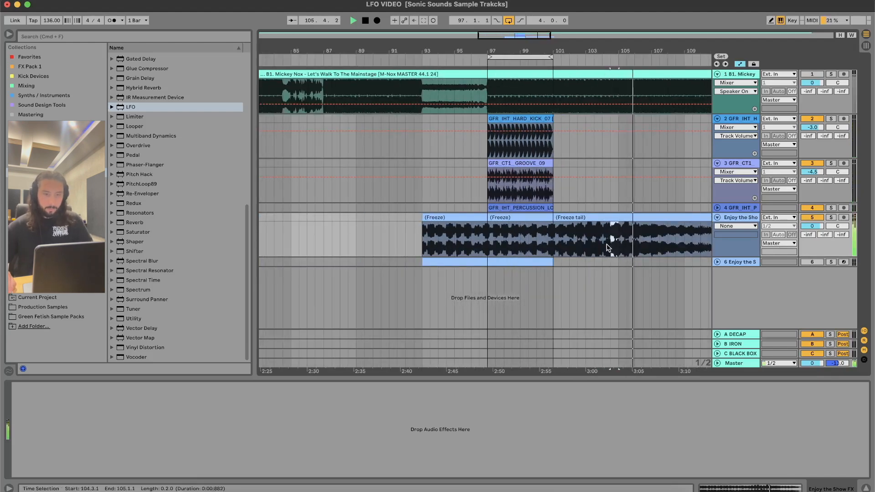
scroll(606, 245, "right", 5)
Select the half-bar section from 110.1.1 to 110.3.1 in the freeze tail and place it at 97.3 in the loop.
left_click(627, 239)
key("space")
key("space")
left_click_drag(627, 239, 624, 239)
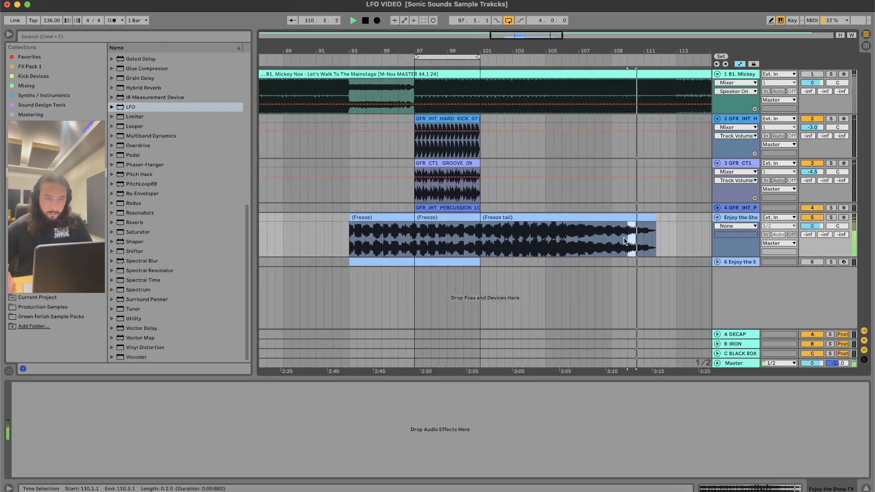
key("super+e")
left_click_drag(524, 239, 528, 239)
key("Delete")
left_click(414, 243)
scroll(414, 243, "up", 5)
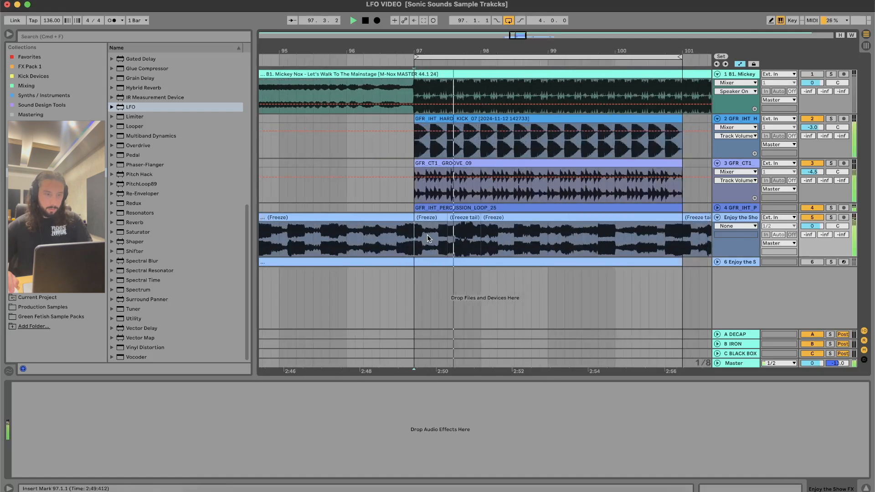
Delete short sections of the flattened synth audio between 97.4 and 98.3 to leave rhythmic gaps.
left_click_drag(548, 237, 425, 237)
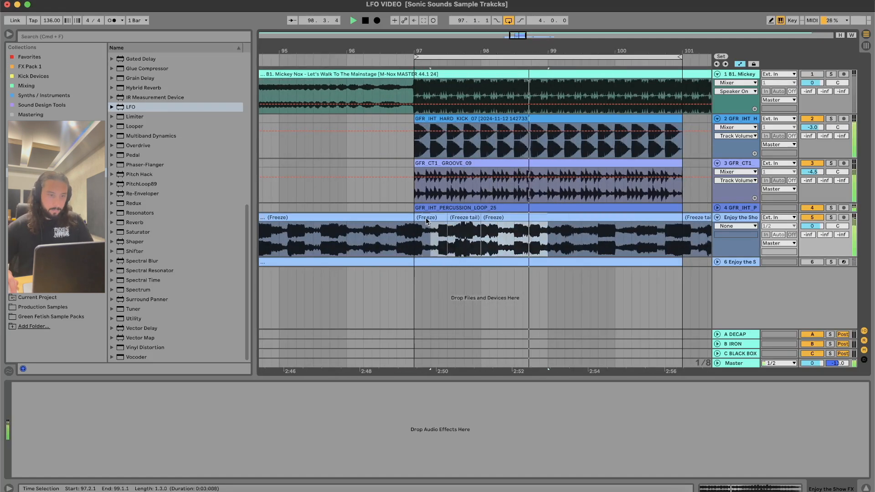
left_click(498, 240)
key("space")
left_click_drag(498, 239, 474, 237)
key("Delete")
key("Delete")
key("Delete")
left_click(415, 238)
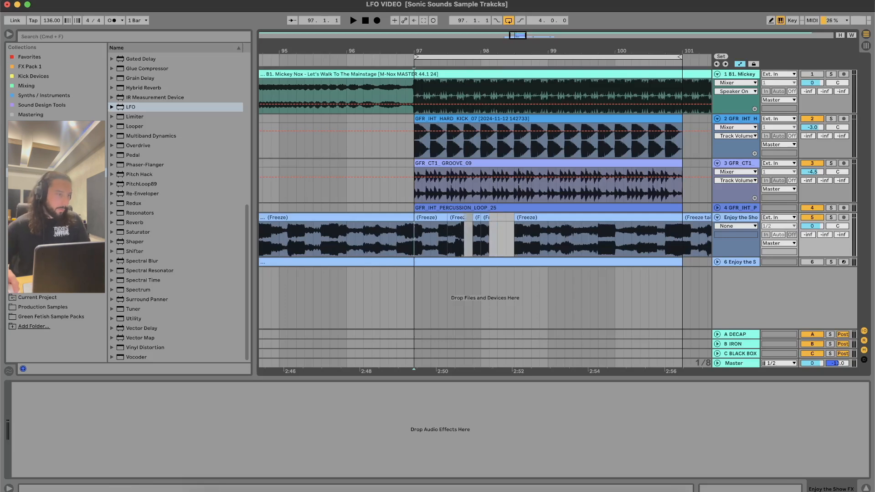
Add an Echo to the flattened synth track and set its Dry/Wet to 13 % during playback.
scroll(162, 120, "up", 10)
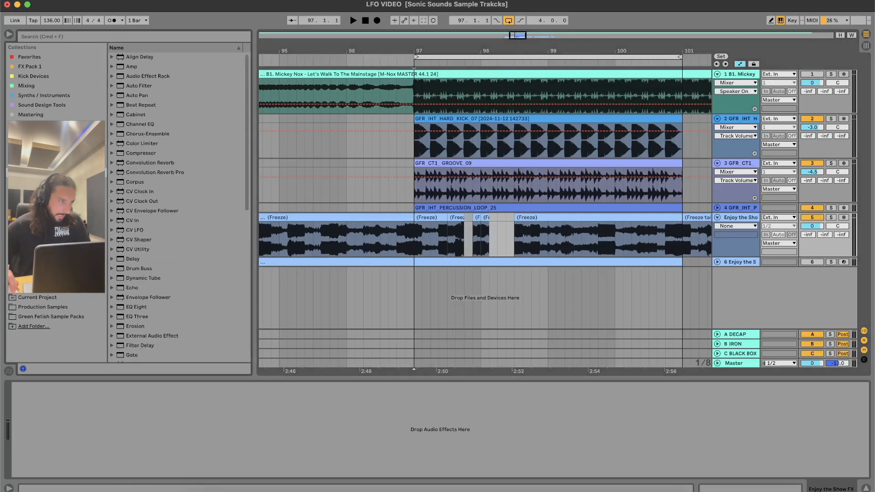
double_click(143, 288)
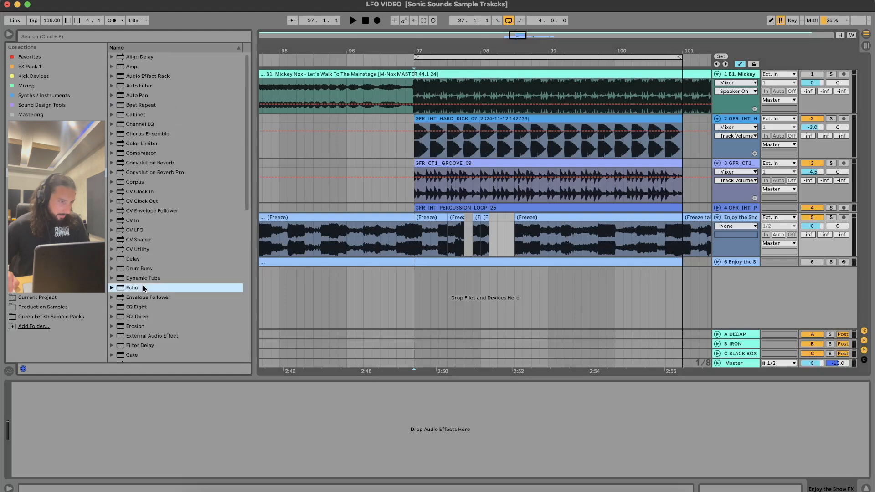
key("space")
left_click_drag(257, 464, 257, 490)
Delete the flattened synth audio from bar 99 to bar 101.
left_click_drag(547, 227, 682, 224)
left_click(570, 225)
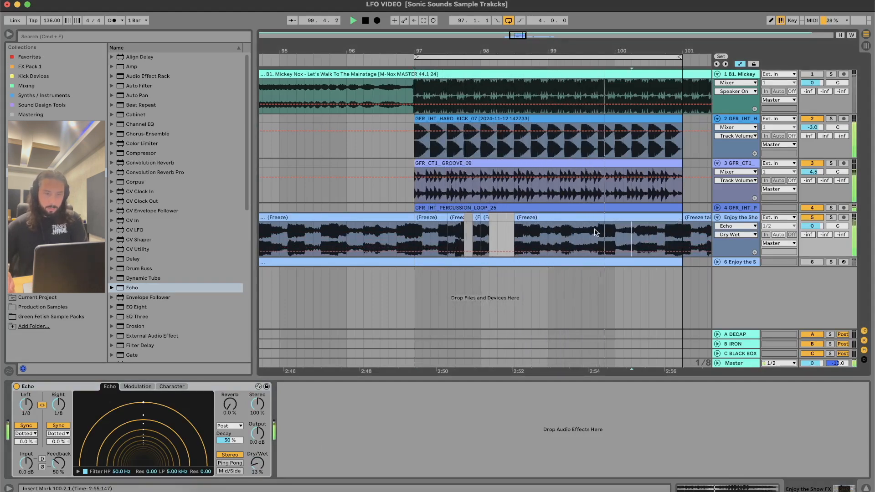
left_click_drag(547, 228, 681, 228)
key("Delete")
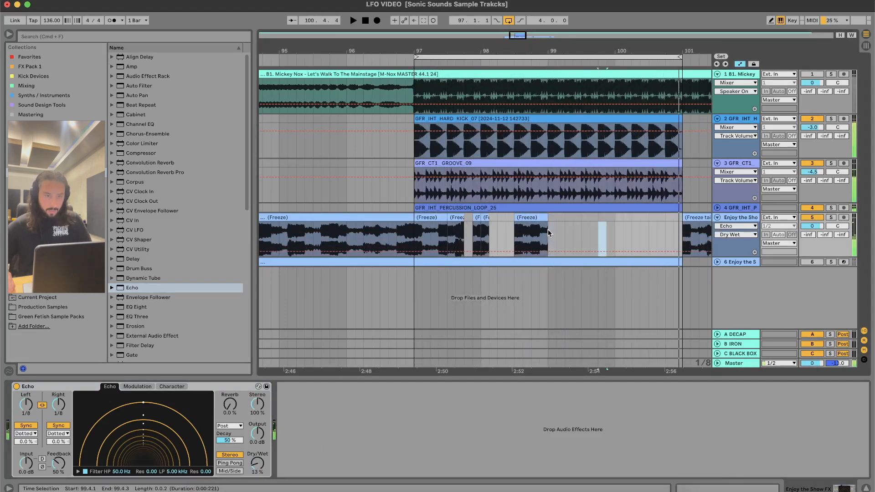
Shorten the chop at 98.3 to one beat and place copied synth chops at 99.2 and 100.1.
key("space")
left_click_drag(547, 235, 572, 219)
left_click_drag(439, 232, 413, 215)
key("super+c")
left_click(616, 233)
key("super+v")
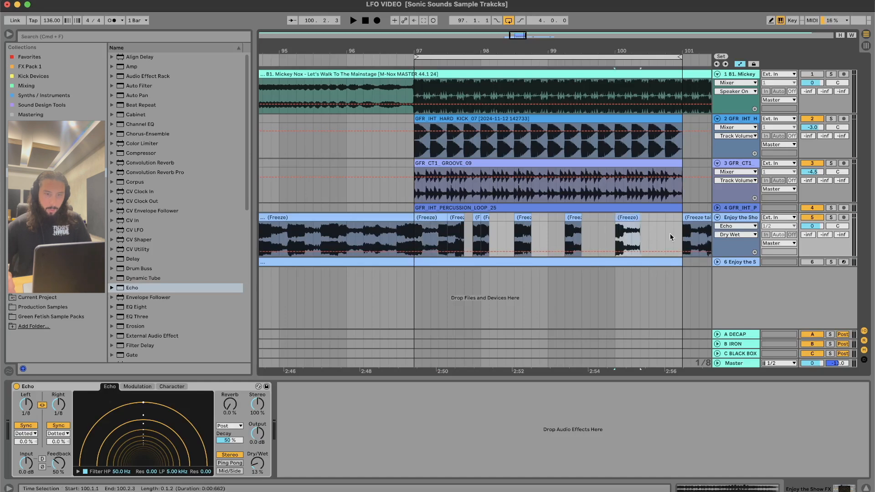
Consolidate the chopped synth audio from 97.1.1 to 101.1.1 into one looped clip and play it with the drums.
left_click_drag(682, 235, 414, 234)
key("super+j")
key("super+l")
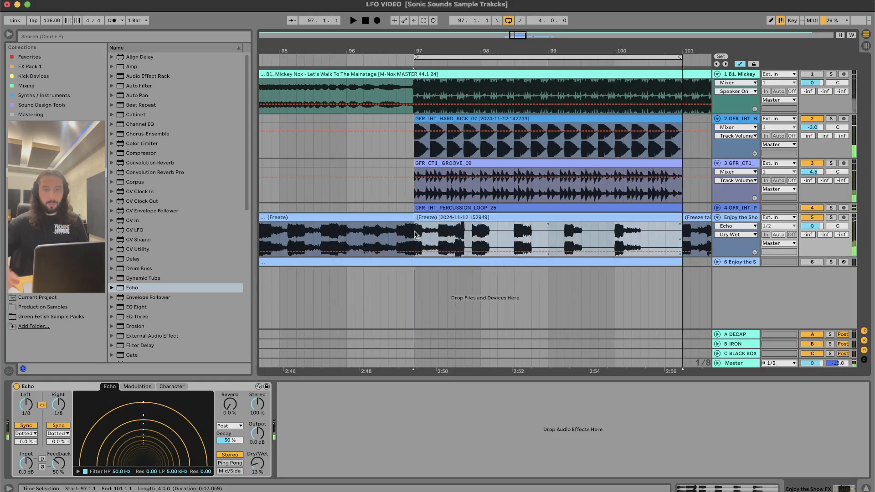
left_click(389, 232)
key("space")
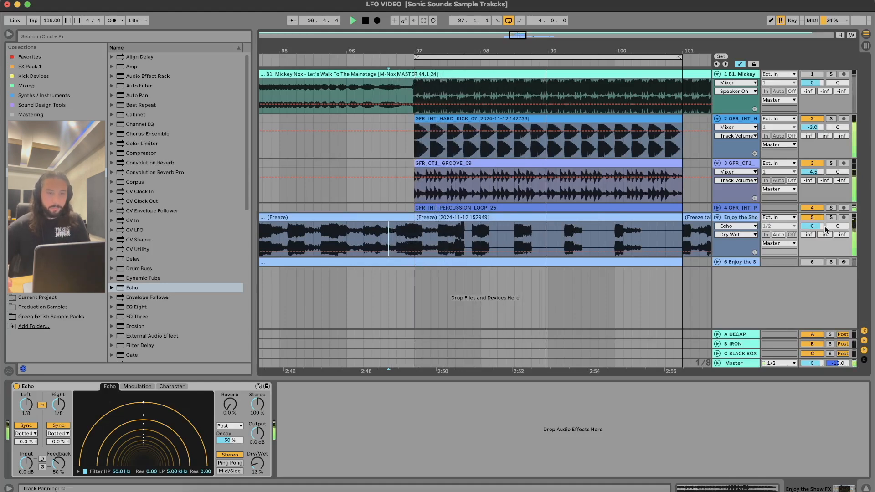
left_click(615, 229)
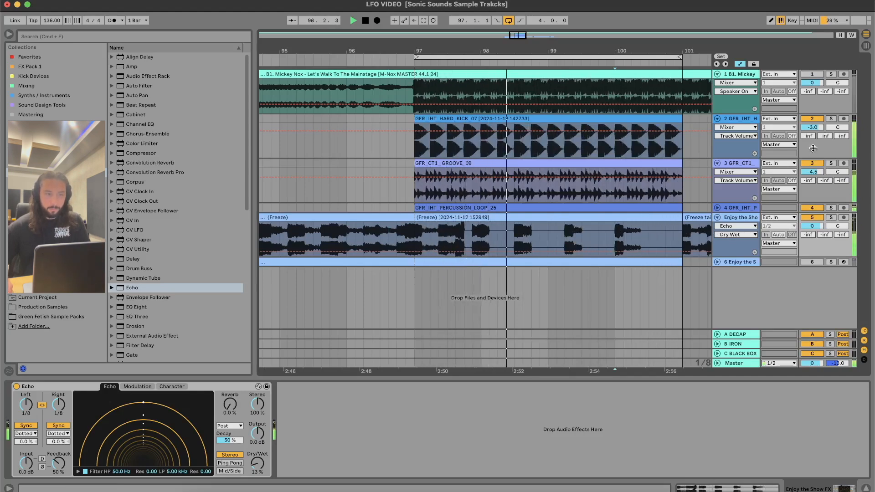
Split the one-beat chop from 98.3.1 to 98.4.1 out of the consolidated clip and select it.
left_click_drag(515, 39, 515, 35)
key("space")
left_click_drag(502, 239, 560, 229)
key("super+e")
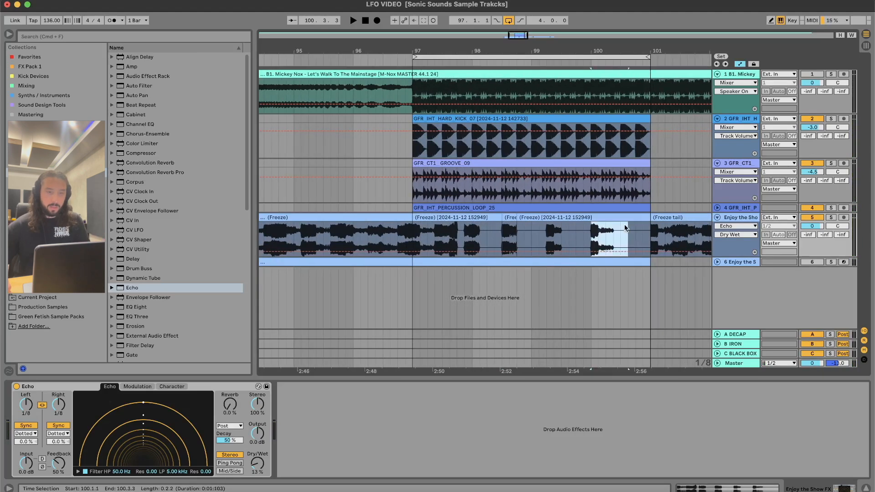
left_click(506, 219)
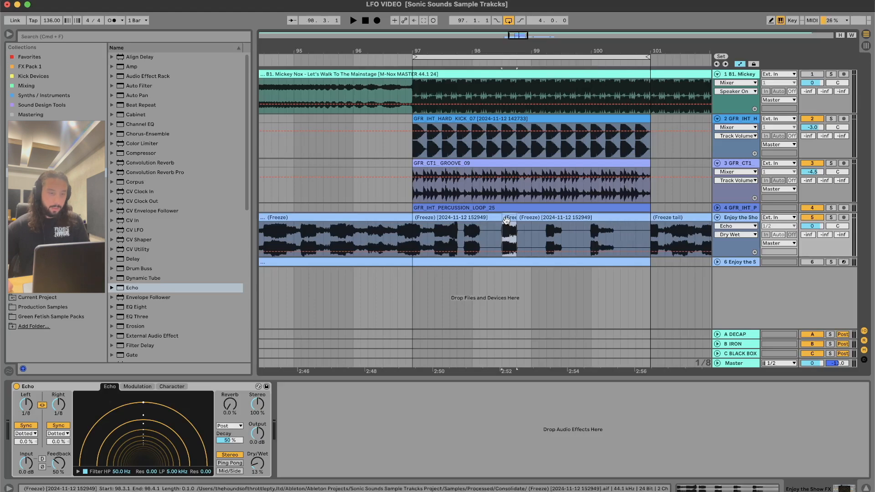
Place a copy of the one-beat chop at 93.1.1 and delete the remaining freeze audio before bar 97.
scroll(487, 228, "left", 5)
mouse_move(487, 228)
left_mouse_down()
mouse_move(523, 224)
mouse_move(491, 224)
left_mouse_up()
left_click(518, 218)
key("Delete")
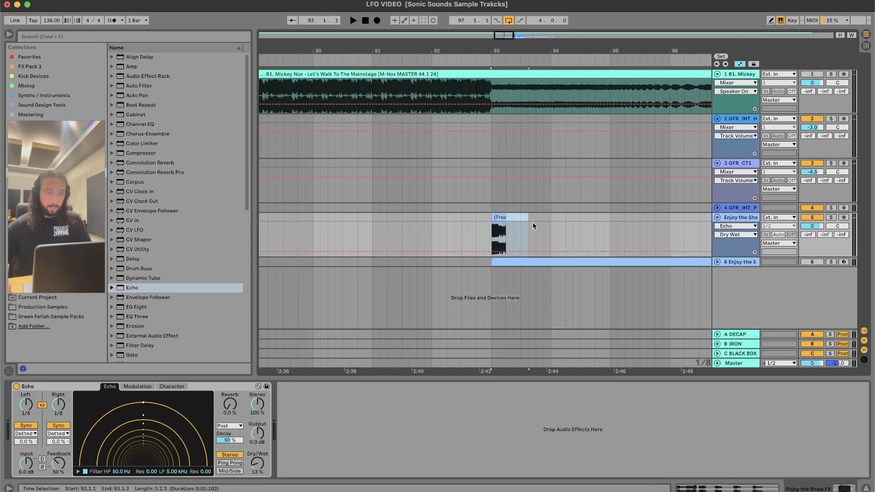
Duplicate the chop at one-bar intervals so it repeats at bars 94, 95 and 96.
left_click(550, 220, "shift")
key("ctrl+d")
key("ctrl+d")
key("ctrl+d")
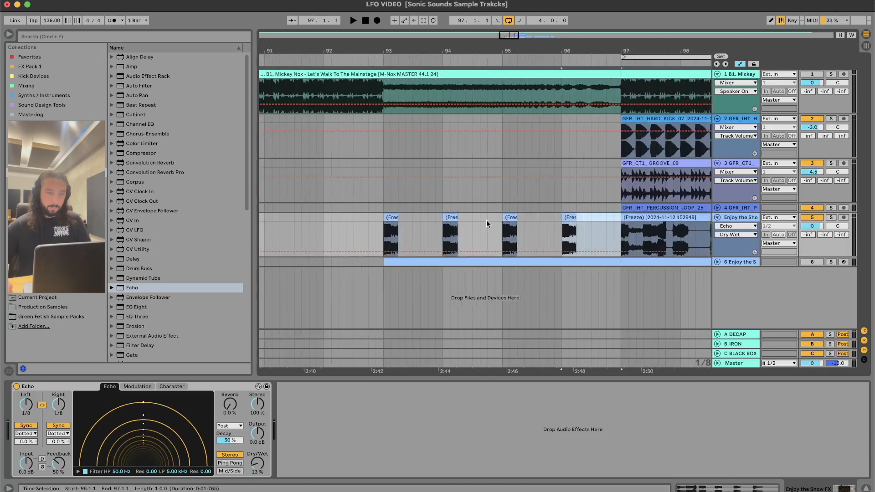
Duplicate the hard kick clip so that it also covers bars 93 to 97, and play the build from 93.1.1.
key("minus")
left_click_drag(649, 125, 496, 121)
key("ctrl+d")
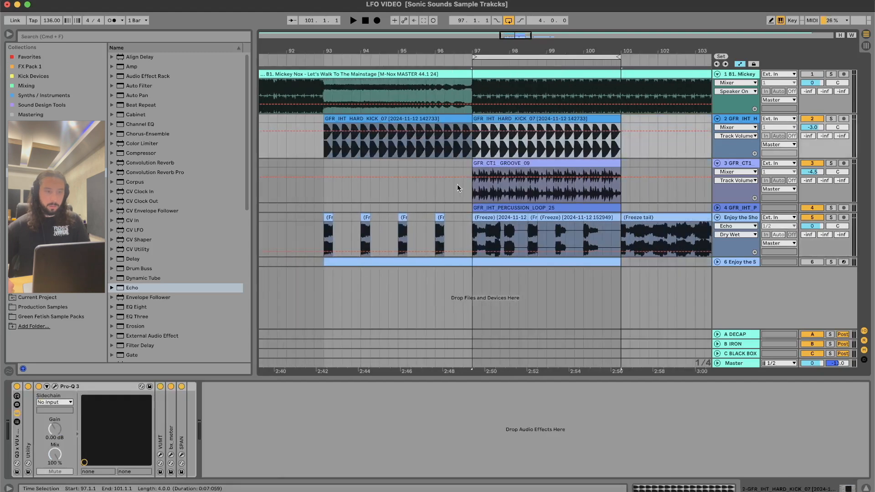
left_click(321, 196)
key("space")
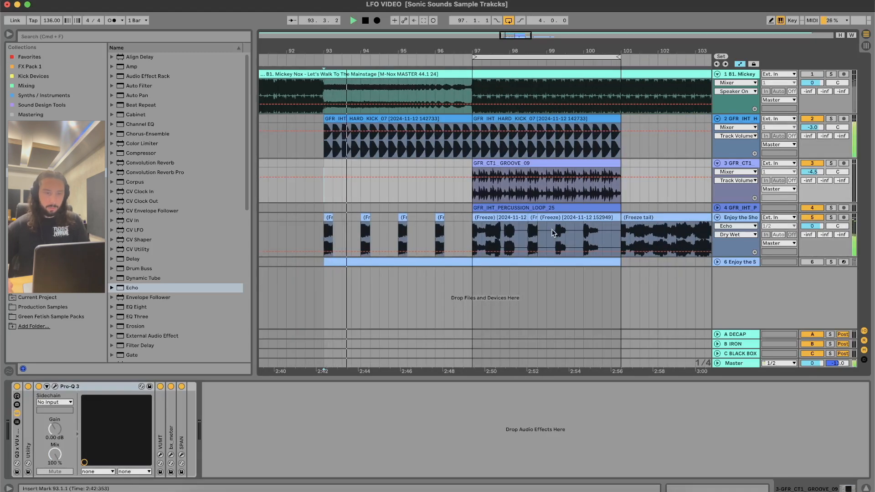
key("space")
left_click(490, 230)
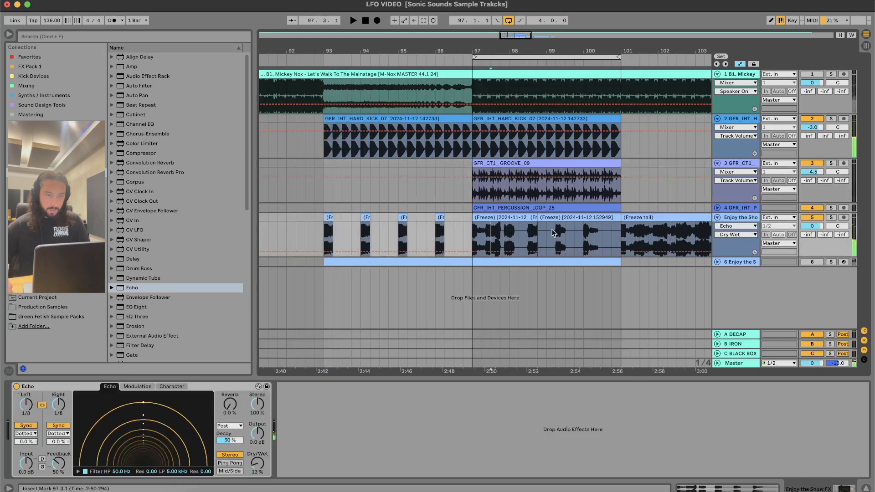
Copy the two-beat synth chop from 100.1.1 to 100.3.1 over the short chops at bars 94 and 96.
left_click_drag(582, 230, 599, 217)
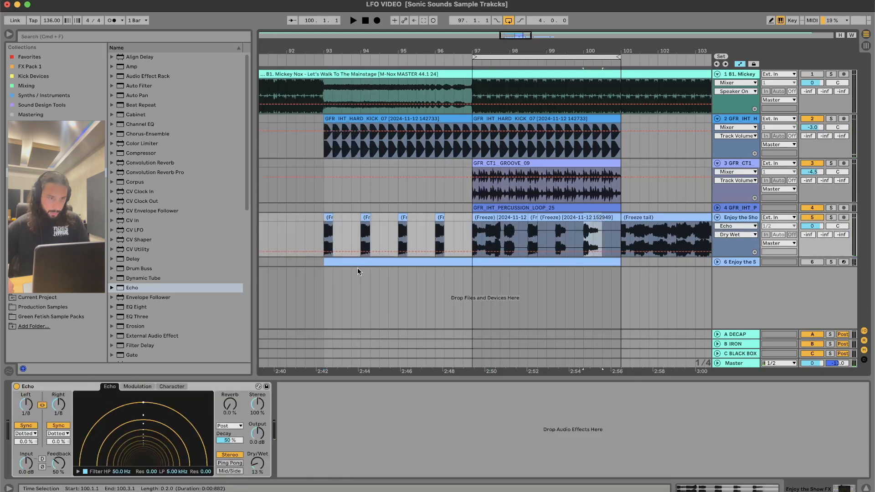
left_click(362, 239)
key("super+v")
Consolidate the synth chops from 93.1.1 to 97.1.1 into one clip, loop that range and play it.
left_click_drag(399, 237, 472, 229)
key("super+j")
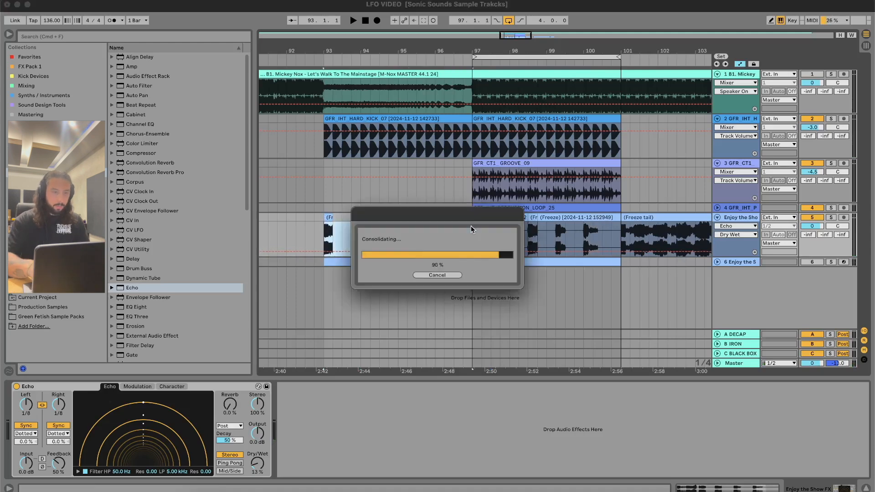
key("super+l")
key("space")
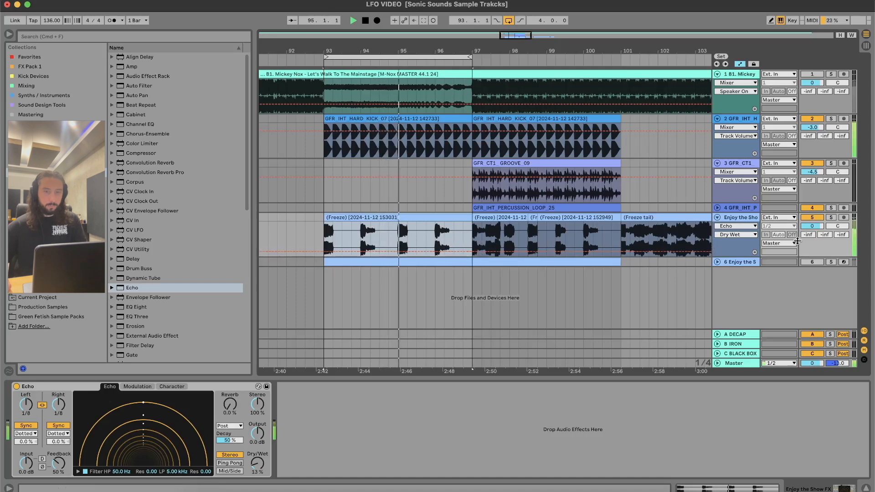
Unfold the original synth track and play the transition from 96.4.1 into bar 97 with looping off.
left_click(717, 261)
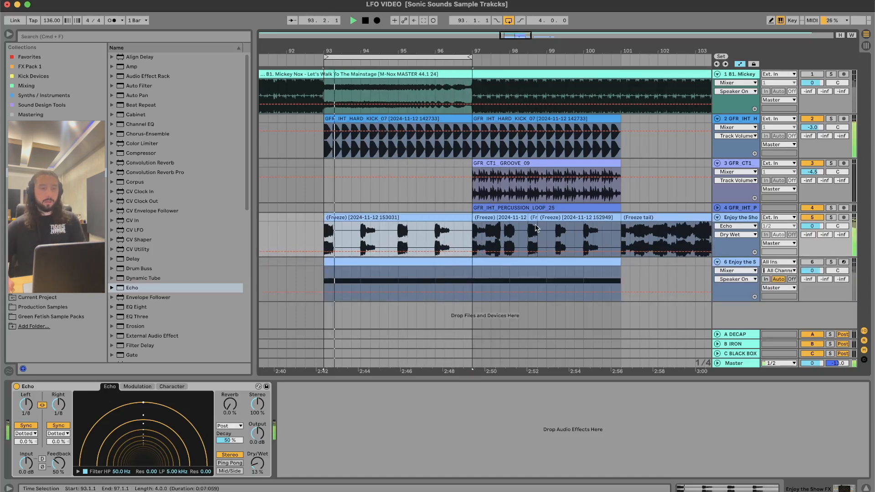
left_click(463, 233)
key("space")
key("space")
key("super+l")
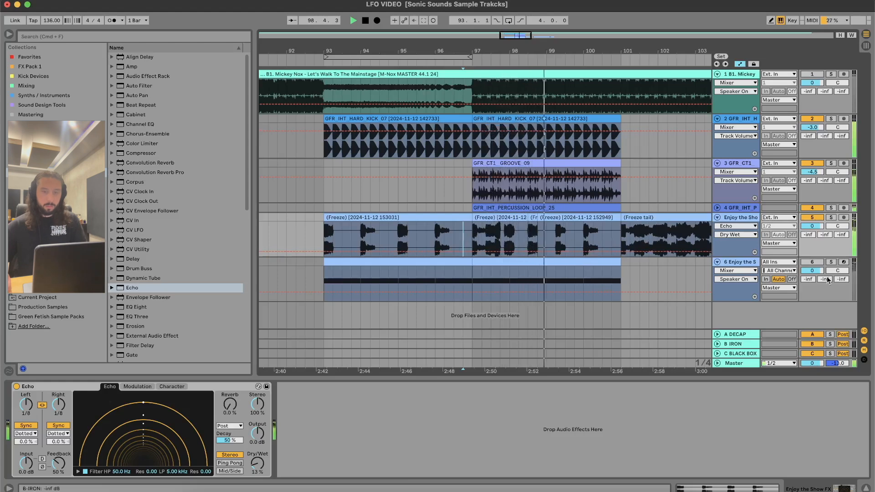
Solo the original synth track, loop its section from 97.1.1 to 101.1.1 and play it.
key("space")
left_click(830, 263)
key("space")
left_click(602, 261)
key("super+l")
key("space")
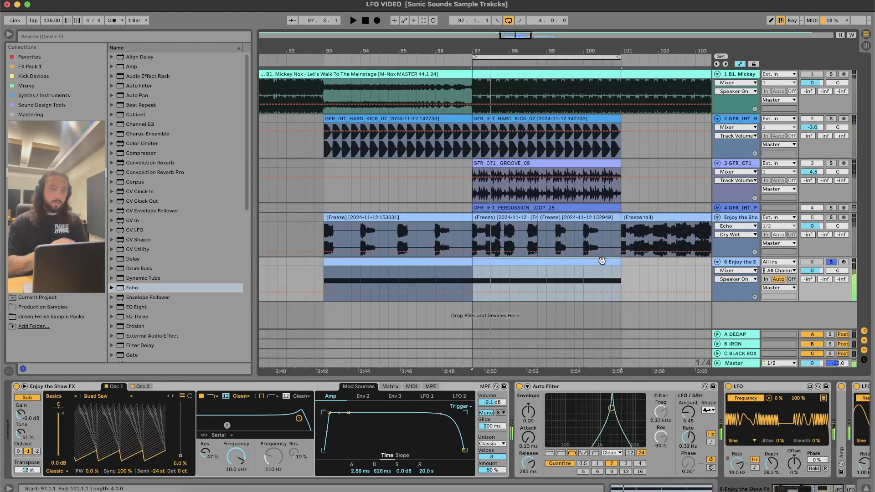